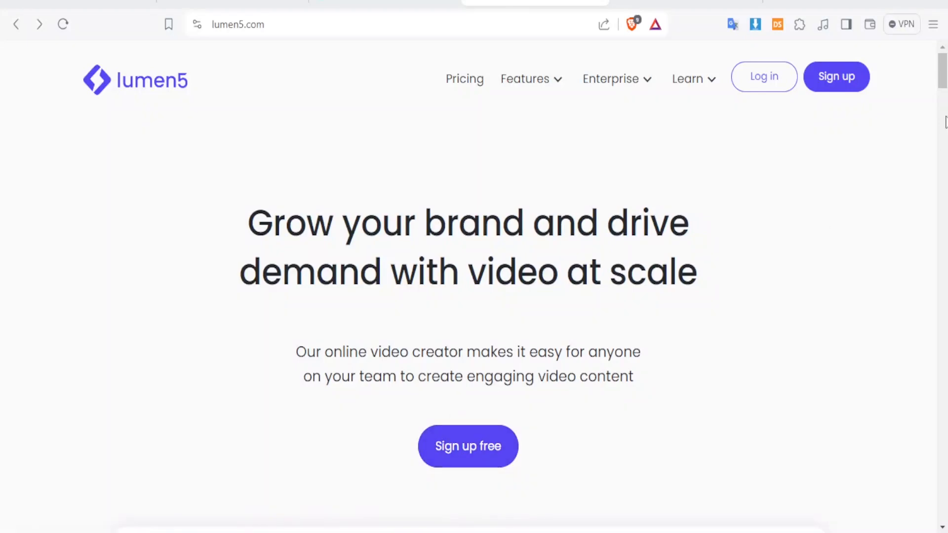
left_click_drag(943, 85, 943, 119)
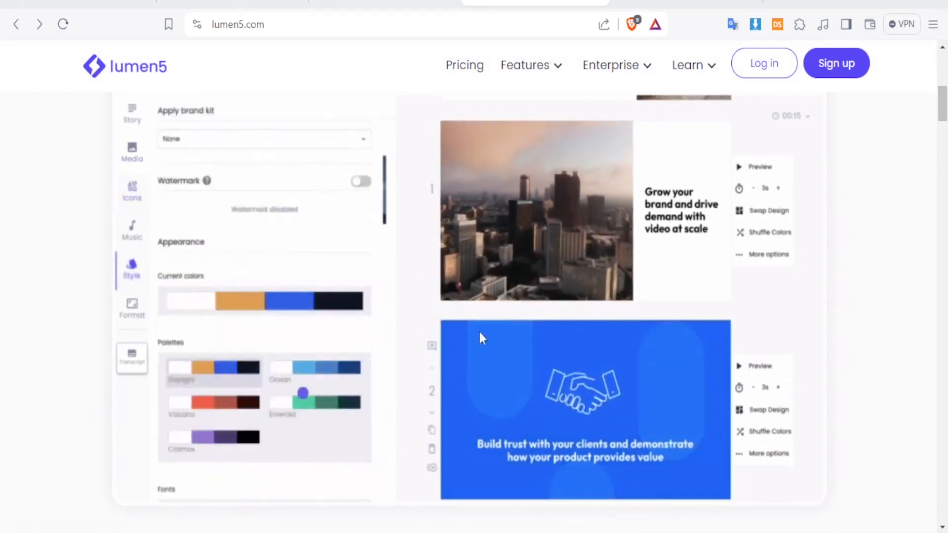
left_click_drag(943, 112, 943, 69)
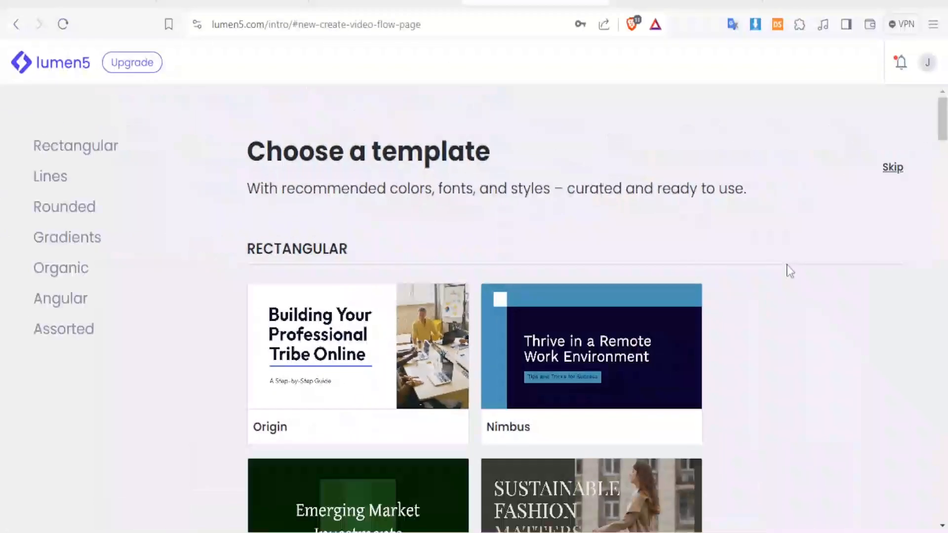
Examine the animated thumbnails of the Rectangular templates, such as Origin, Nimbus, Shamrock and Magnifique, and glance at the Lines group
mouse_move(944, 118)
left_mouse_down()
mouse_move(944, 133)
mouse_move(945, 116)
left_mouse_up()
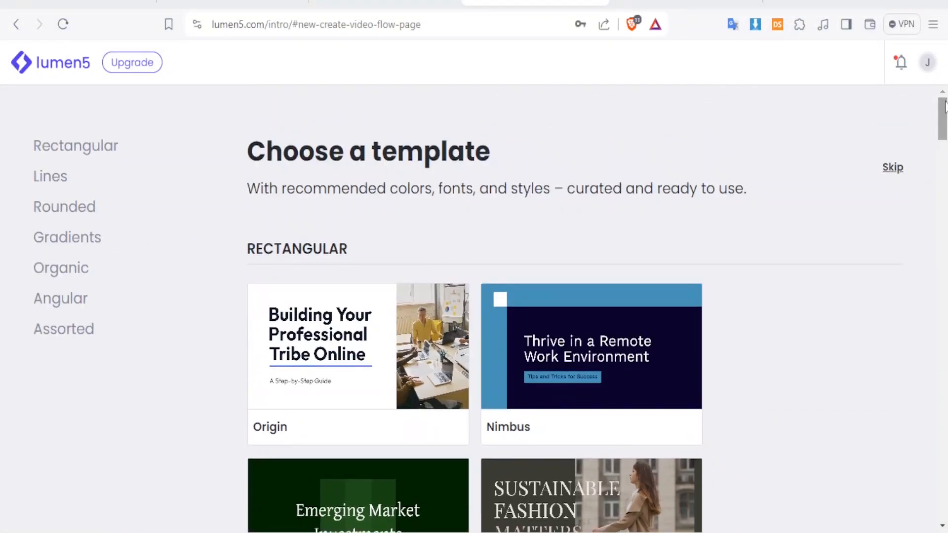
mouse_move(365, 328)
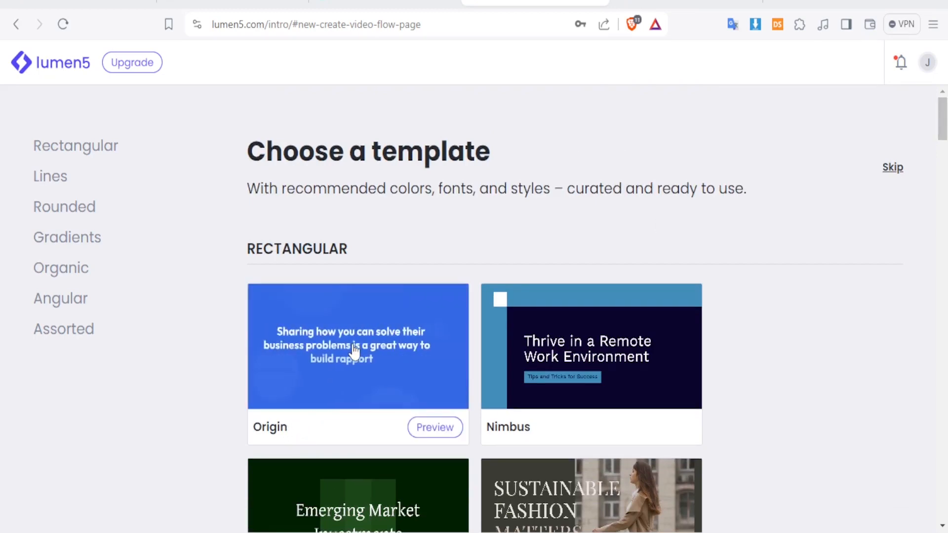
mouse_move(550, 335)
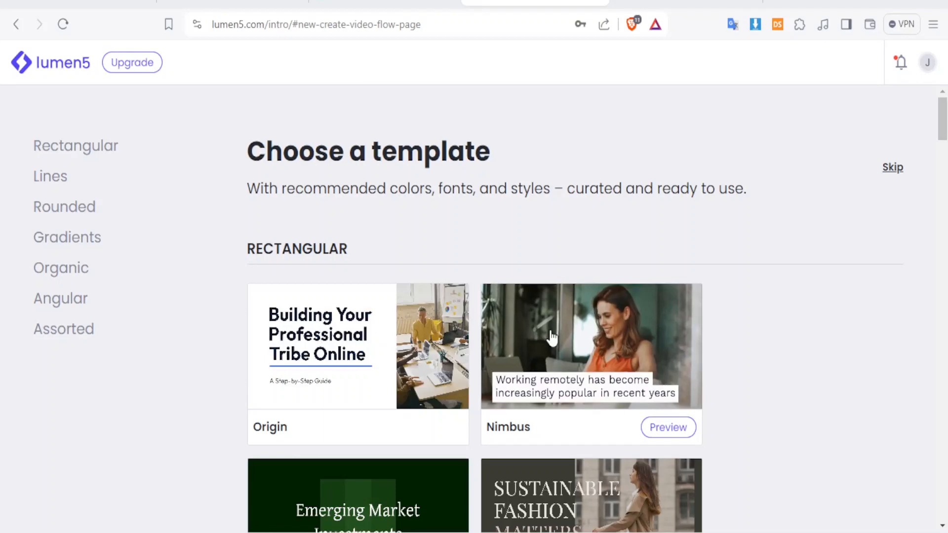
mouse_move(373, 397)
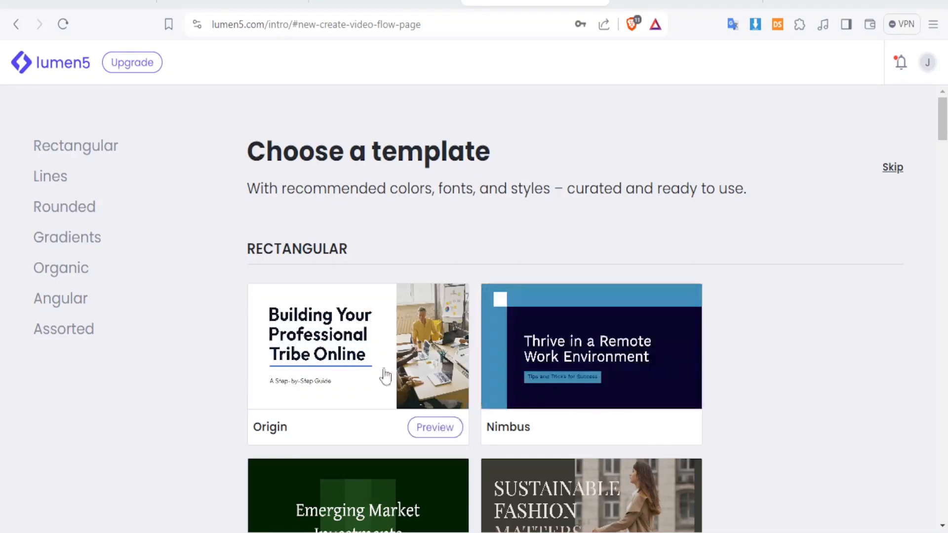
scroll(446, 407, "down", 3)
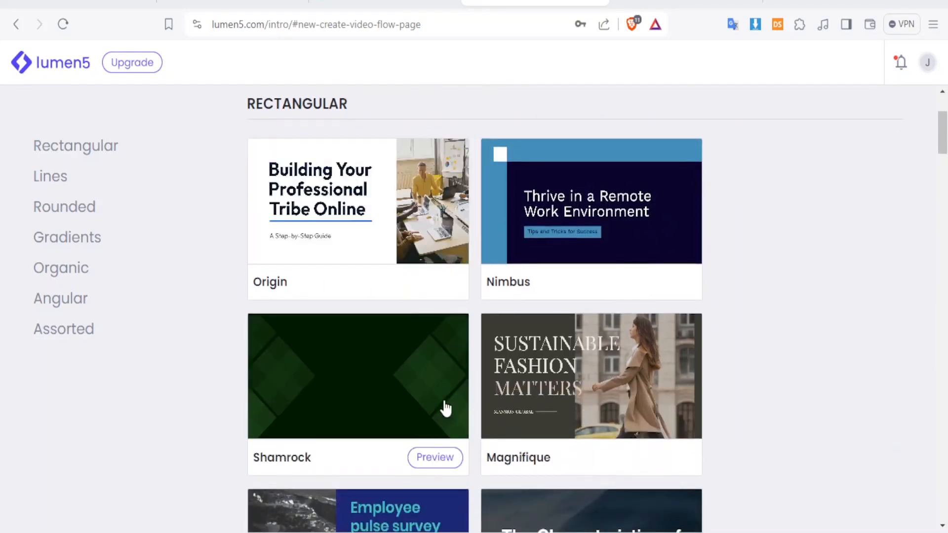
mouse_move(545, 386)
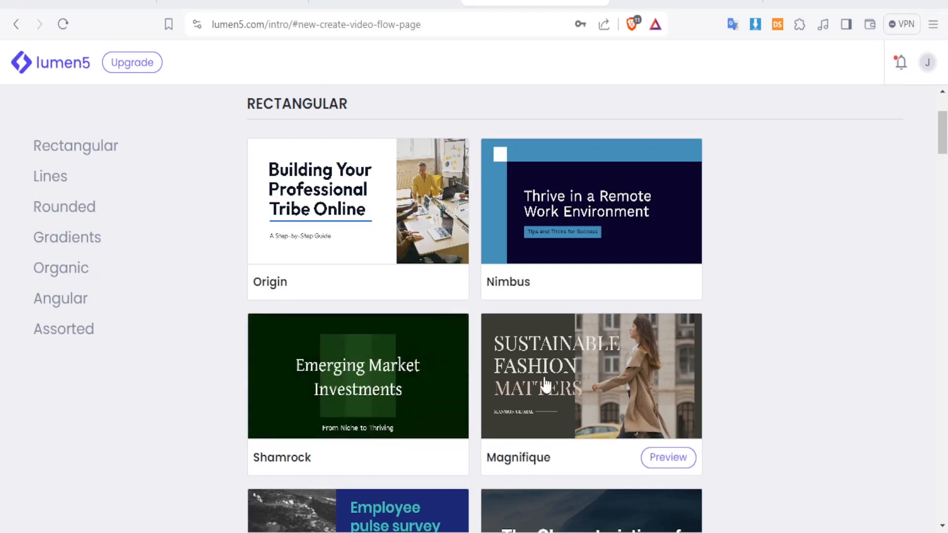
mouse_move(461, 408)
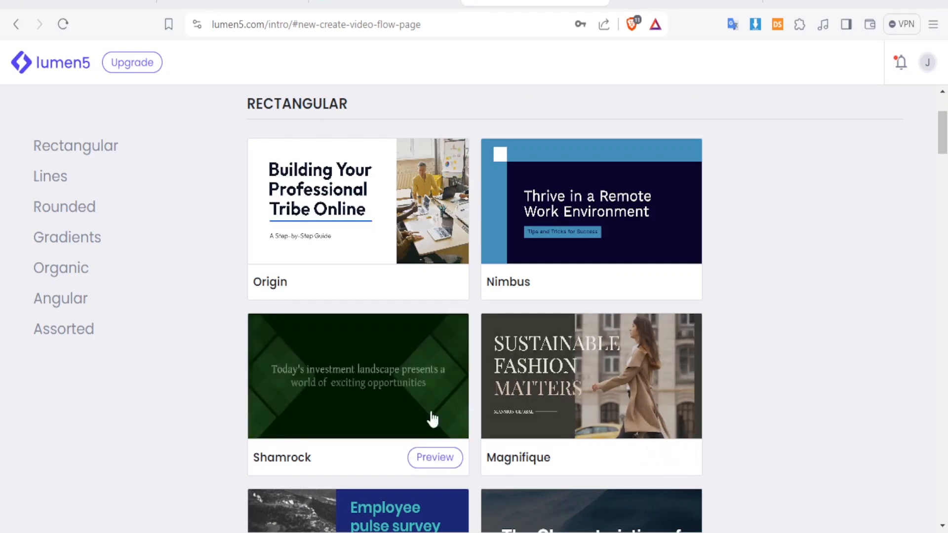
scroll(353, 456, "down", 3)
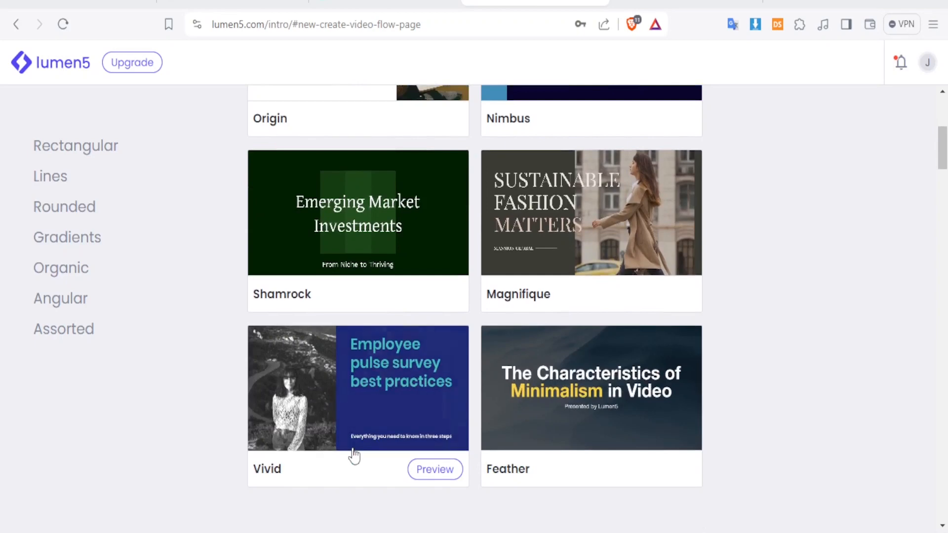
scroll(520, 412, "down", 5)
scroll(522, 412, "down", 5)
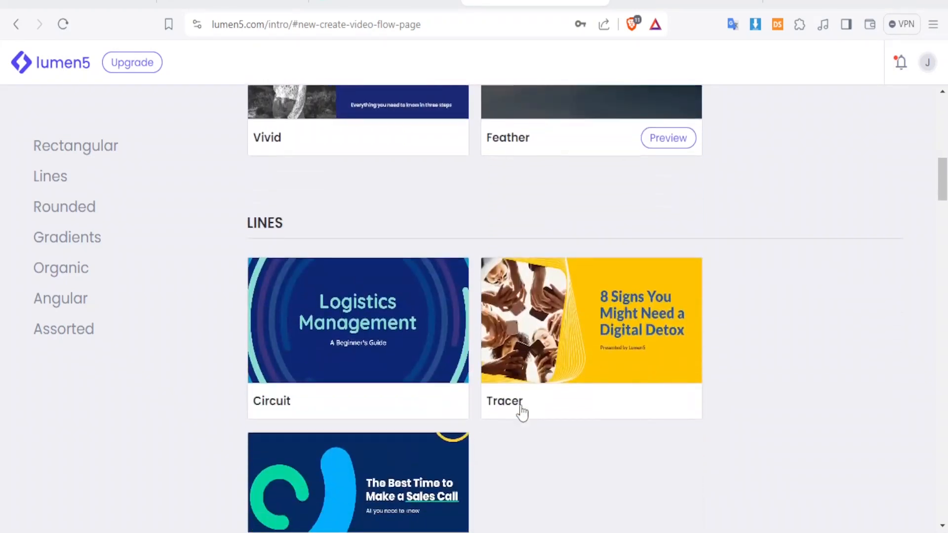
scroll(523, 412, "up", 13)
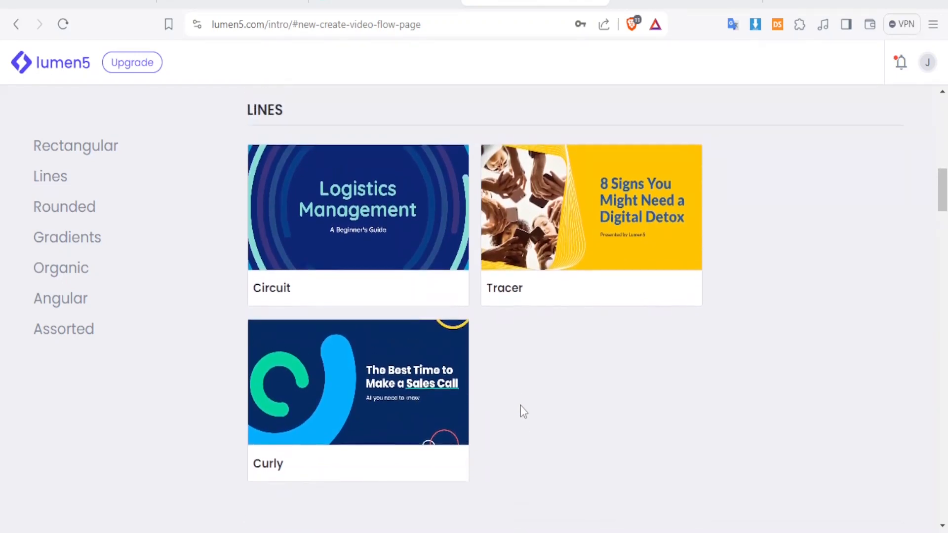
scroll(522, 410, "up", 2)
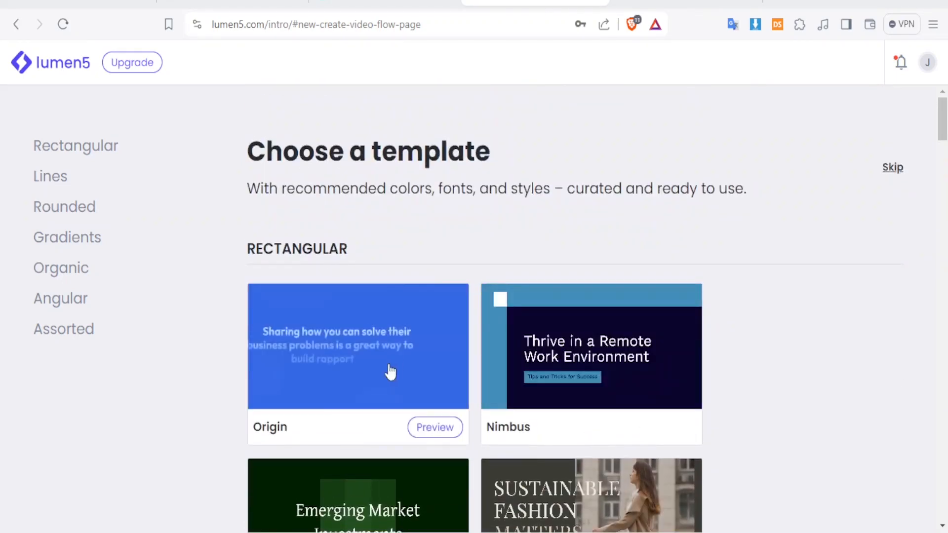
Browse the whole template gallery through the Lines, Rounded, Gradients, Organic, Angular and Assorted categories
scroll(387, 371, "down", 8)
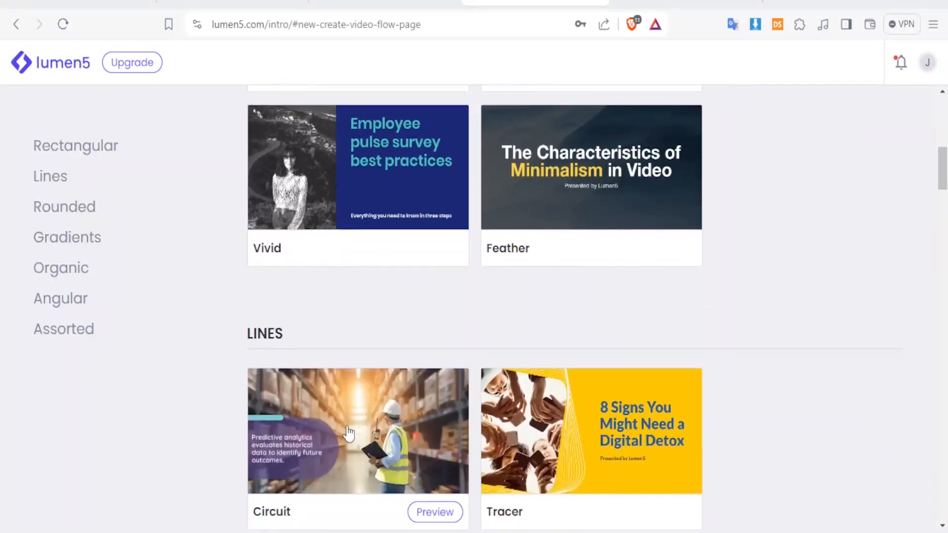
scroll(348, 433, "down", 8)
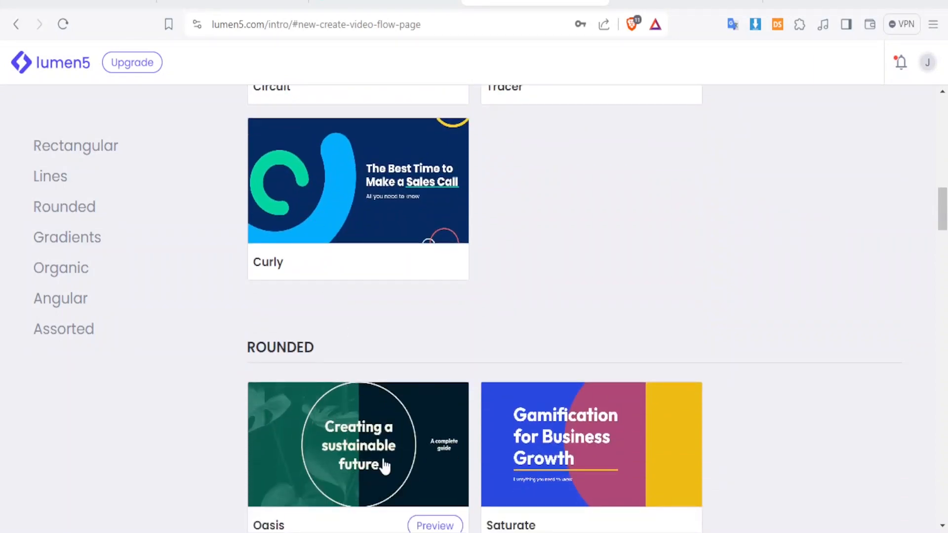
scroll(385, 466, "down", 10)
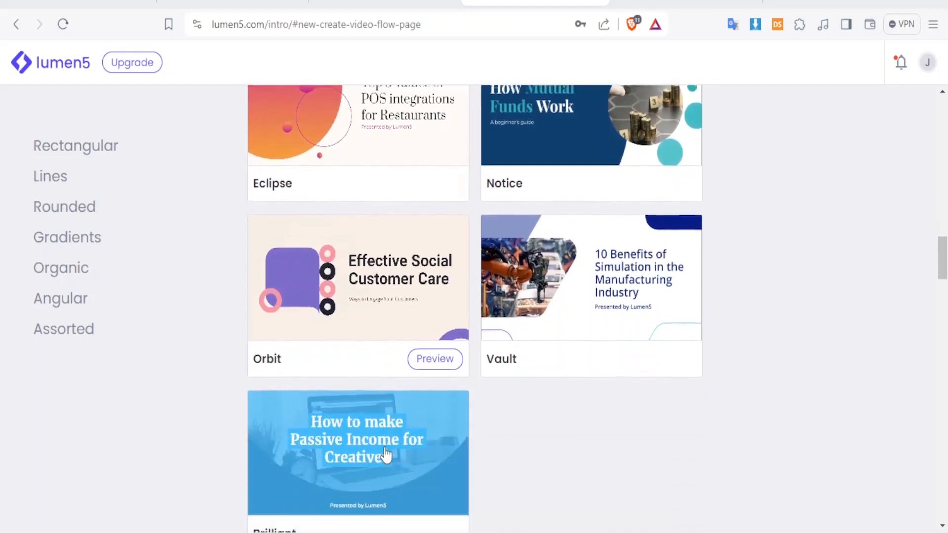
scroll(385, 455, "down", 5)
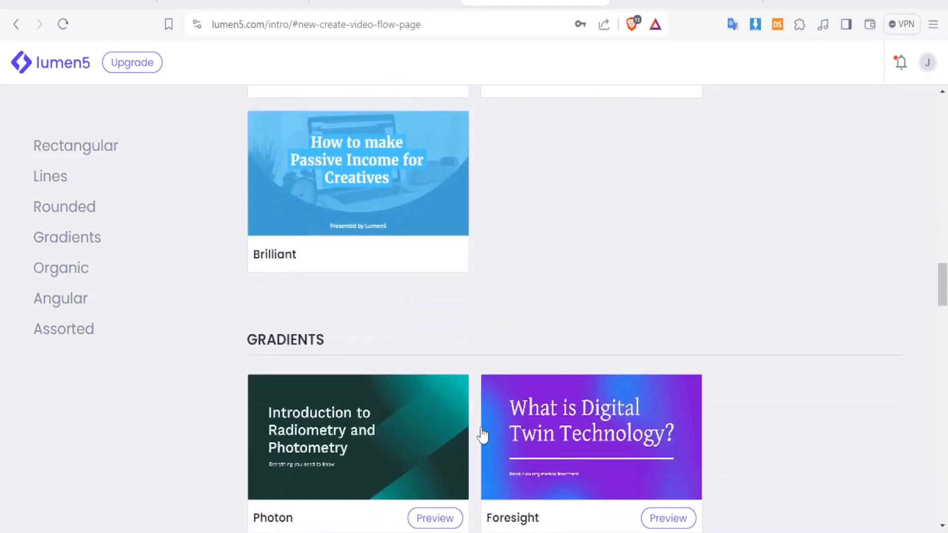
scroll(390, 451, "down", 9)
scroll(389, 452, "down", 8)
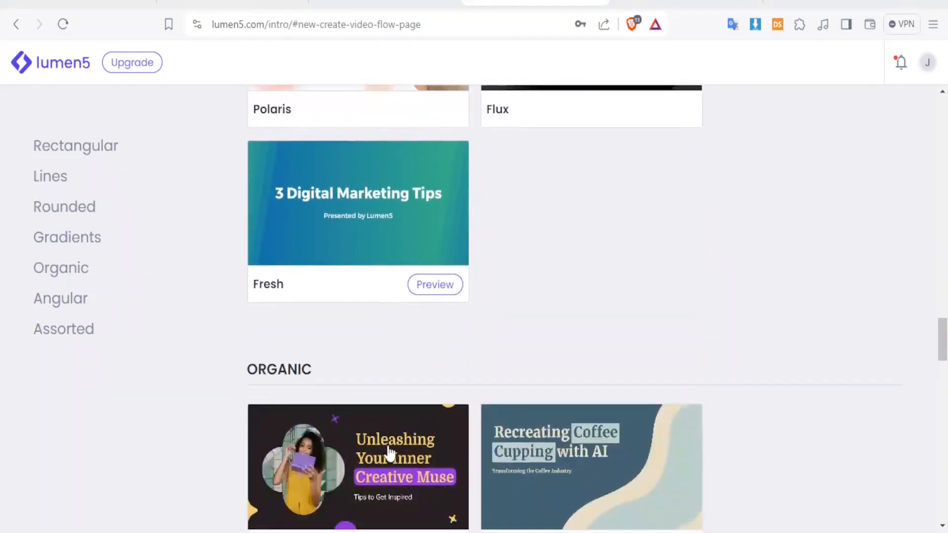
scroll(340, 273, "down", 13)
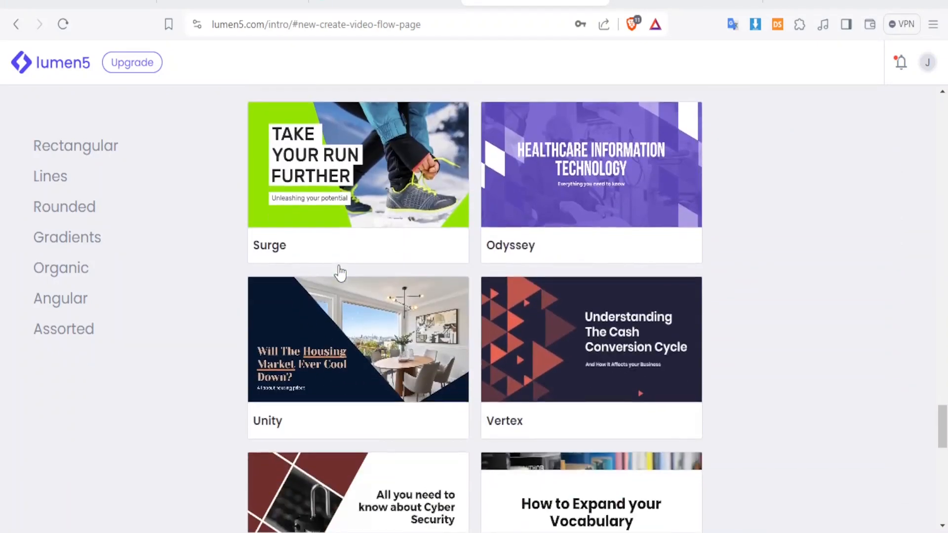
mouse_move(339, 272)
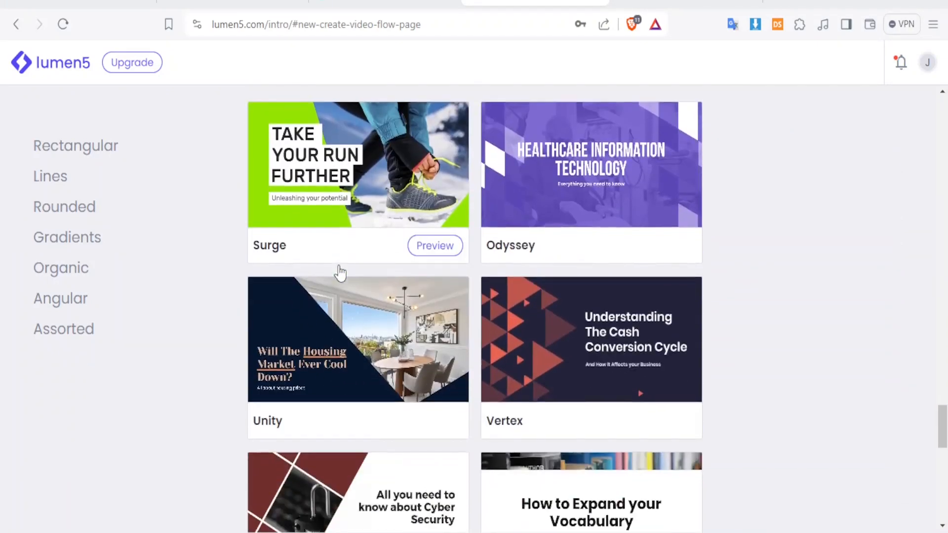
scroll(340, 272, "down", 10)
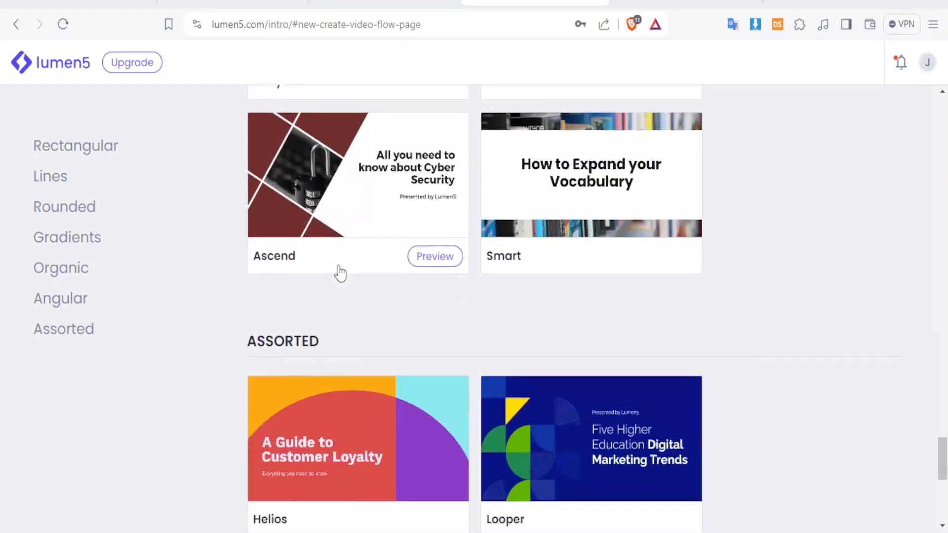
scroll(340, 273, "down", 2)
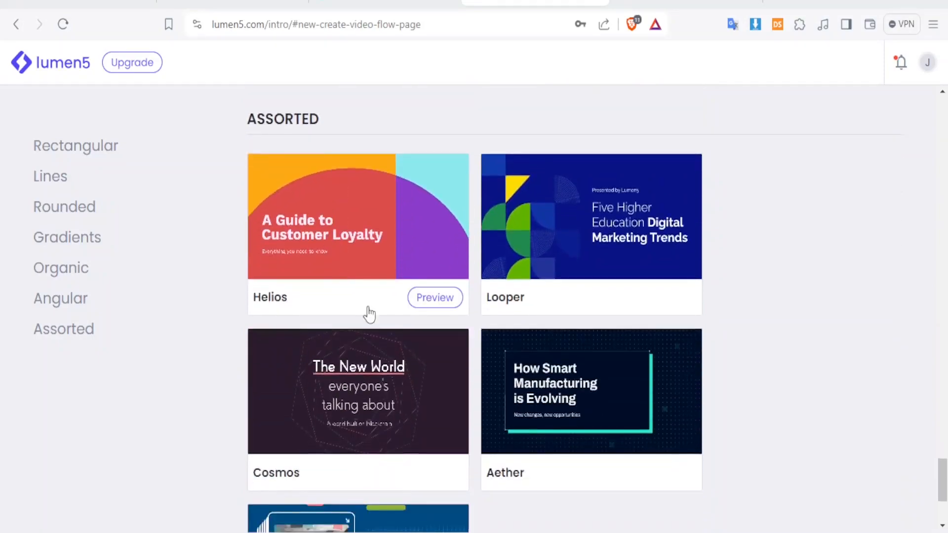
scroll(369, 314, "up", 1)
scroll(370, 314, "up", 20)
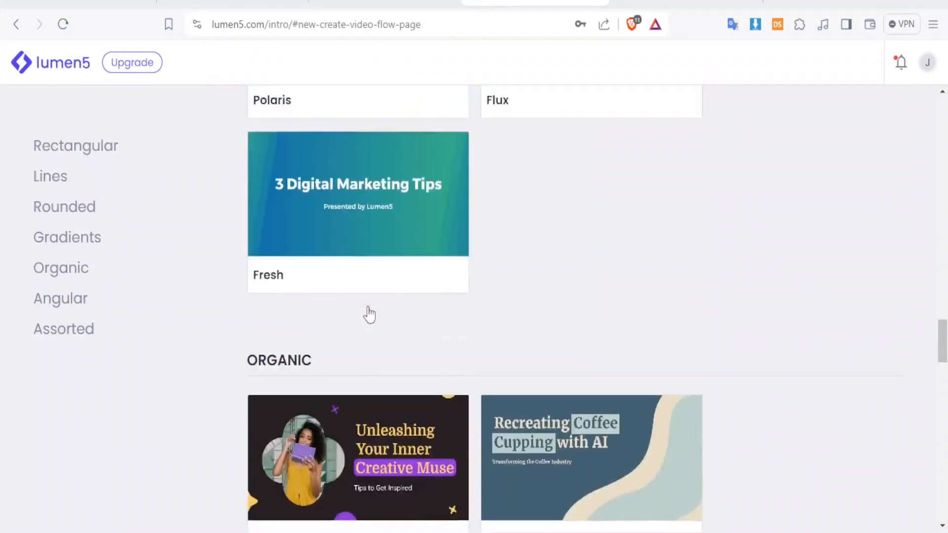
scroll(369, 314, "up", 20)
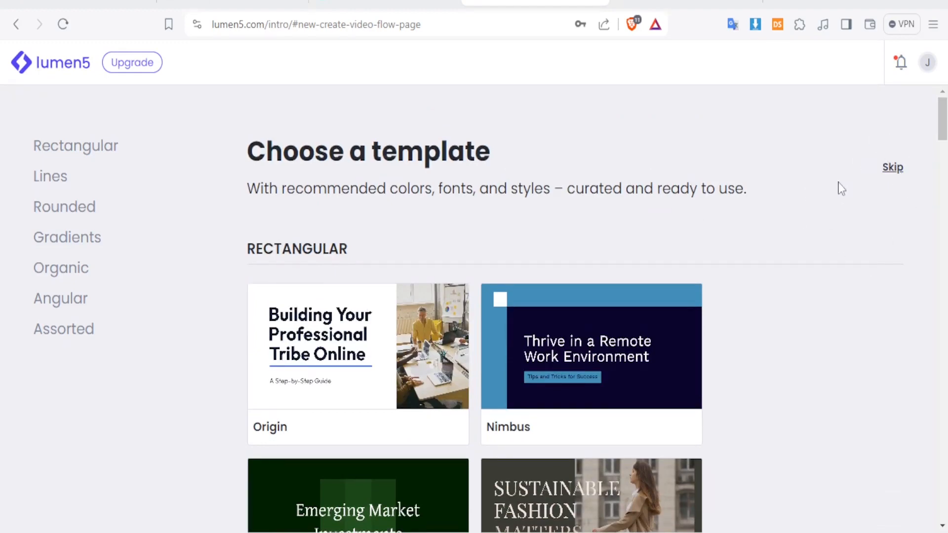
Use the Nimbus template in 16:9 format and start the video with the Text on media method
mouse_move(612, 337)
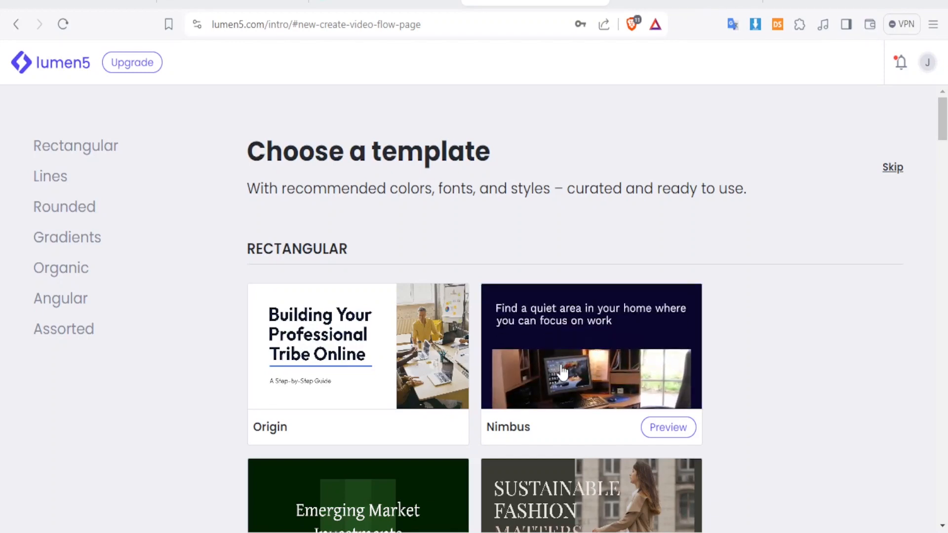
left_click(605, 396)
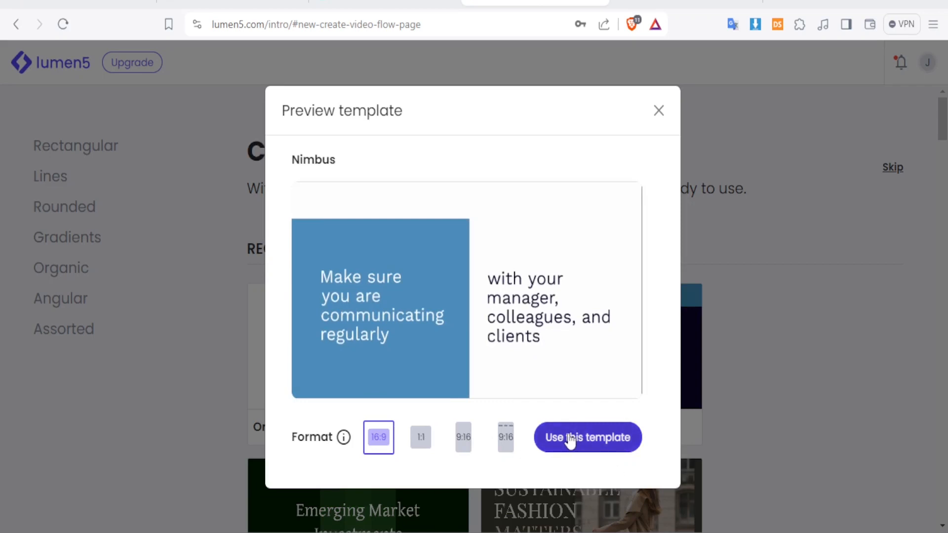
left_click(568, 436)
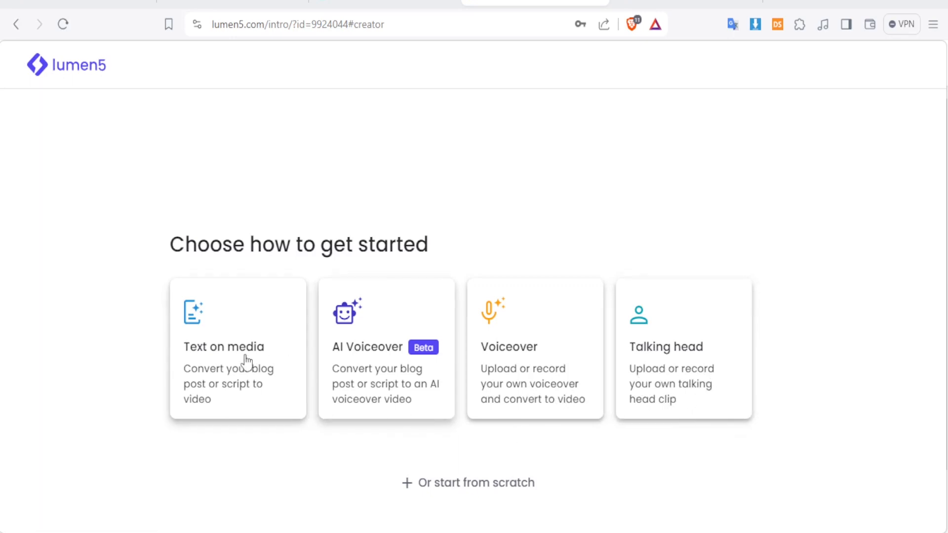
left_click(224, 378)
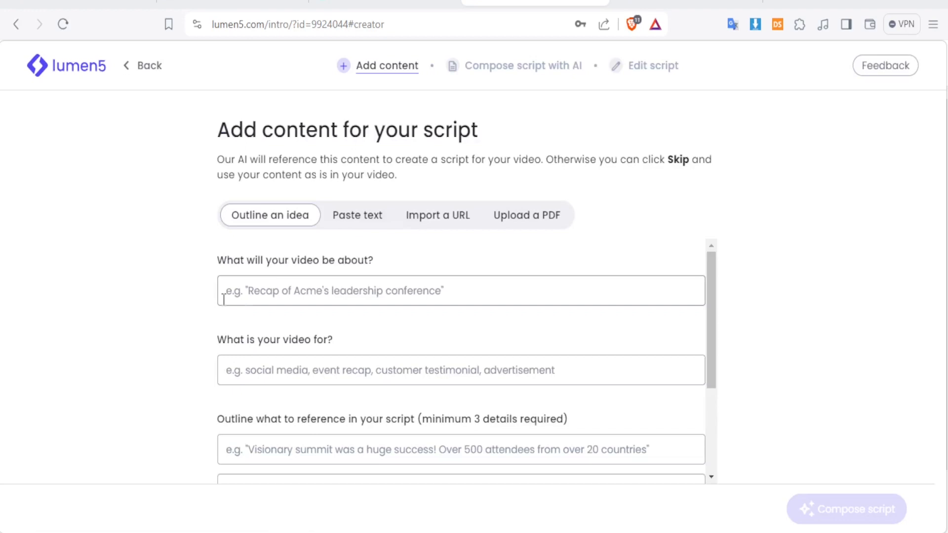
Outline the video idea by giving "Prayers" as the subject and "social media" as what the video is for
left_click(294, 295)
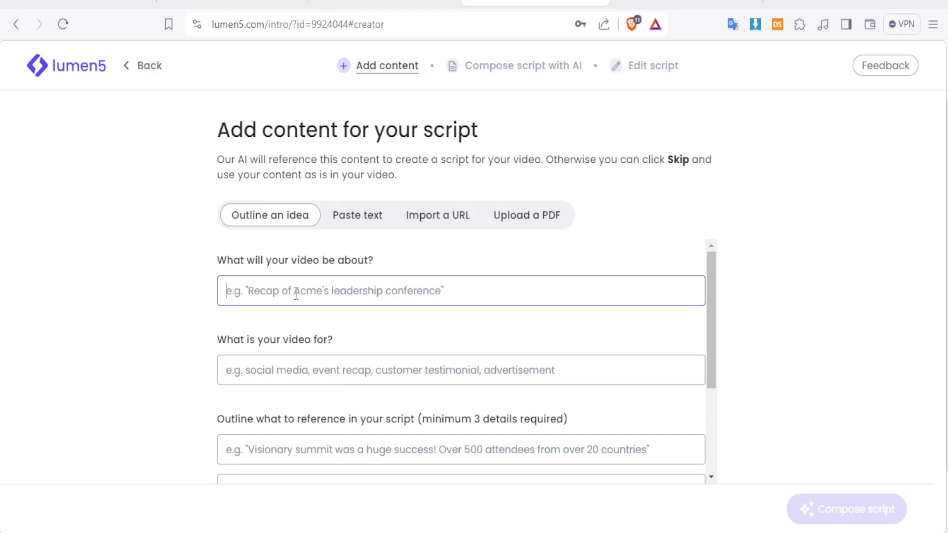
type("Prayers")
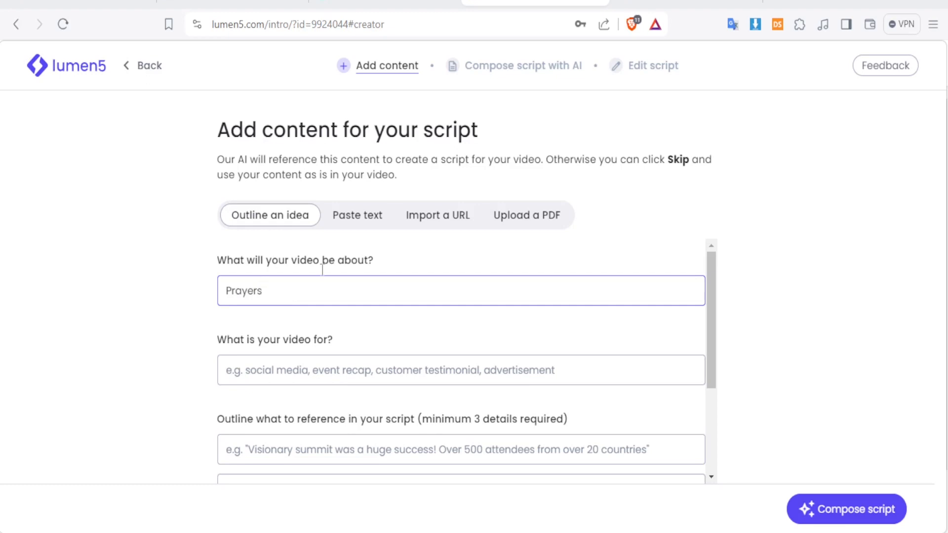
mouse_move(713, 284)
left_mouse_down()
mouse_move(715, 292)
mouse_move(715, 272)
left_mouse_up()
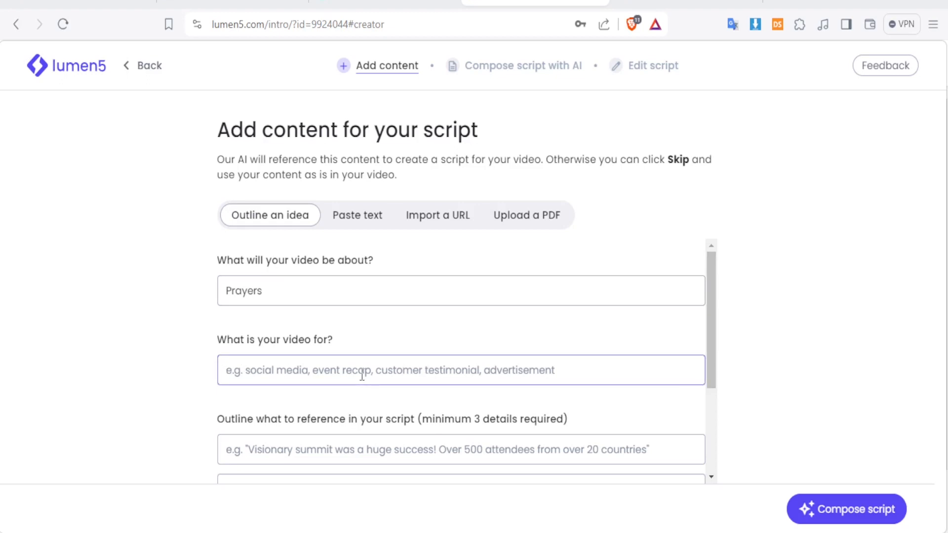
type("social media")
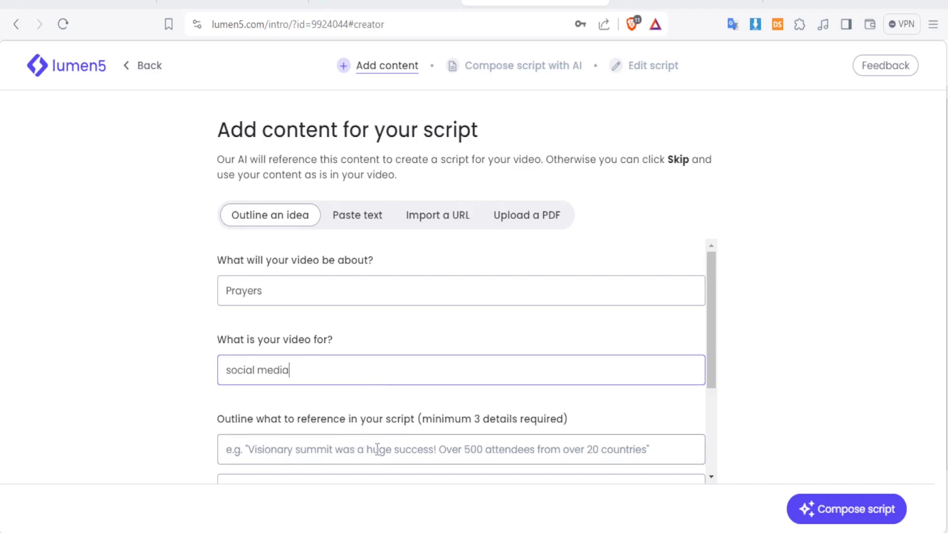
Enter "Church", "Religion" and "God" as the three details to reference in the script, and review the filled-in outline
scroll(369, 450, "down", 2)
left_click(319, 375)
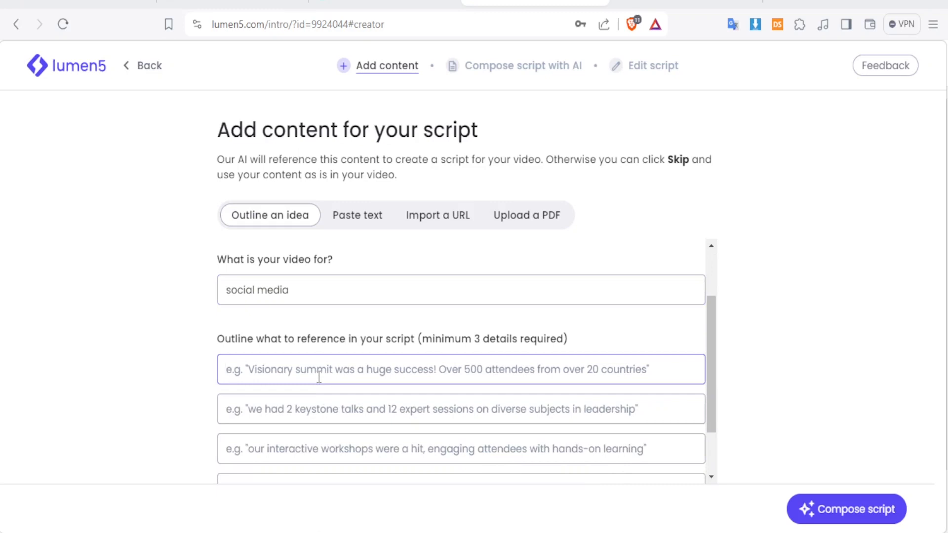
type("Church")
left_click(275, 406)
type("Religion")
left_click(251, 444)
type("God")
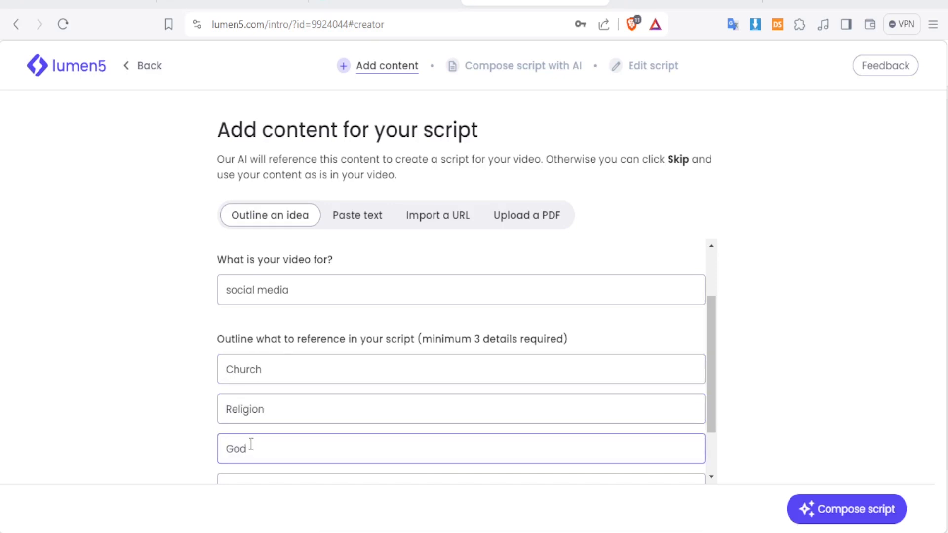
scroll(517, 377, "down", 2)
scroll(517, 377, "up", 4)
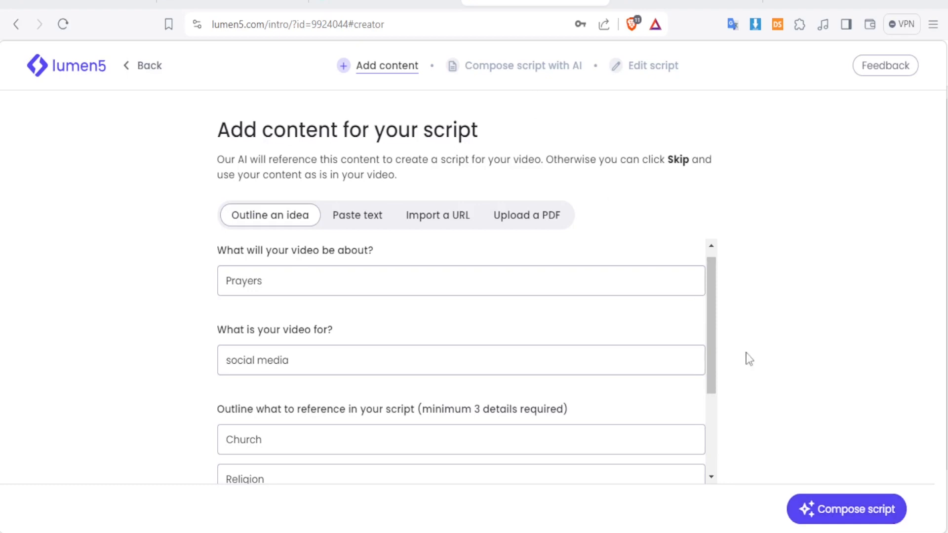
Compose the script with AI from the filled-in outline, review the composed text and continue to script editing
left_click(849, 508)
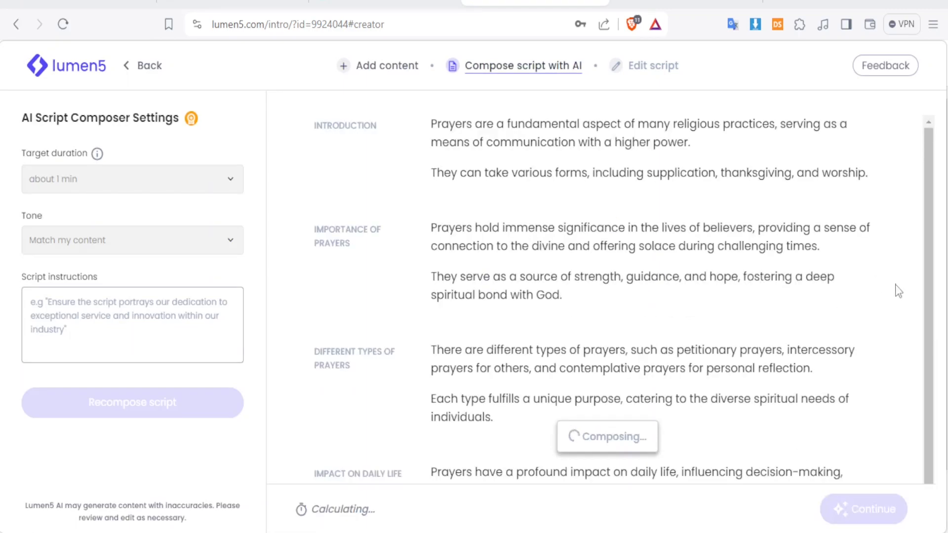
scroll(931, 221, "down", 1)
scroll(930, 221, "up", 1)
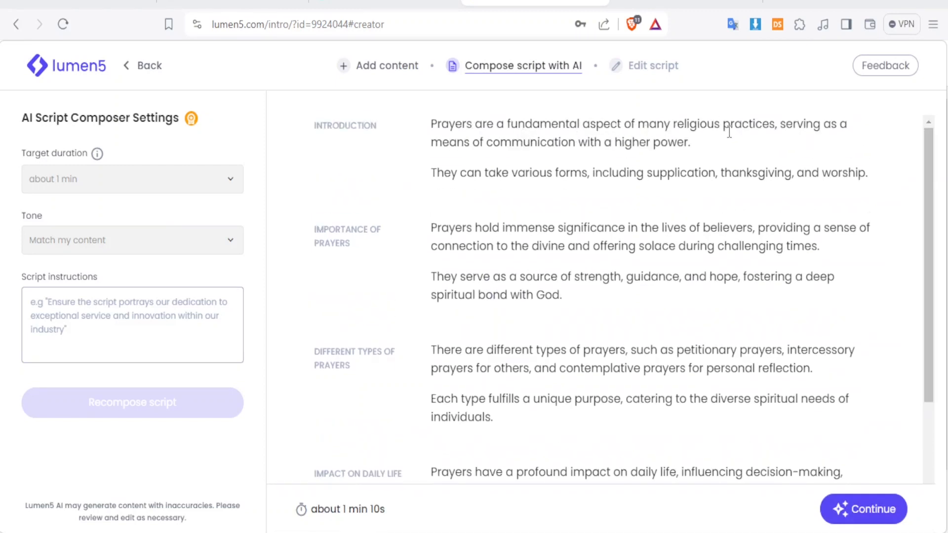
left_click_drag(827, 125, 805, 158)
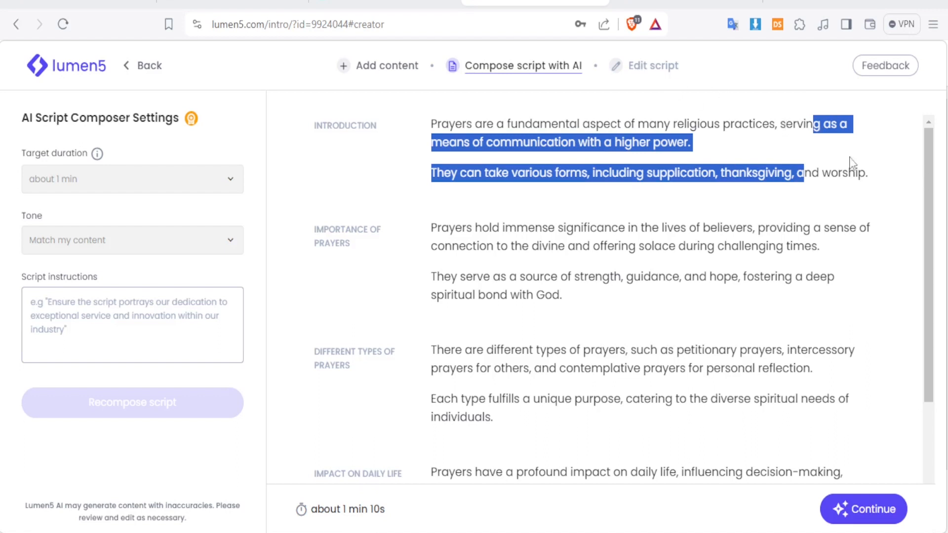
left_click(649, 74)
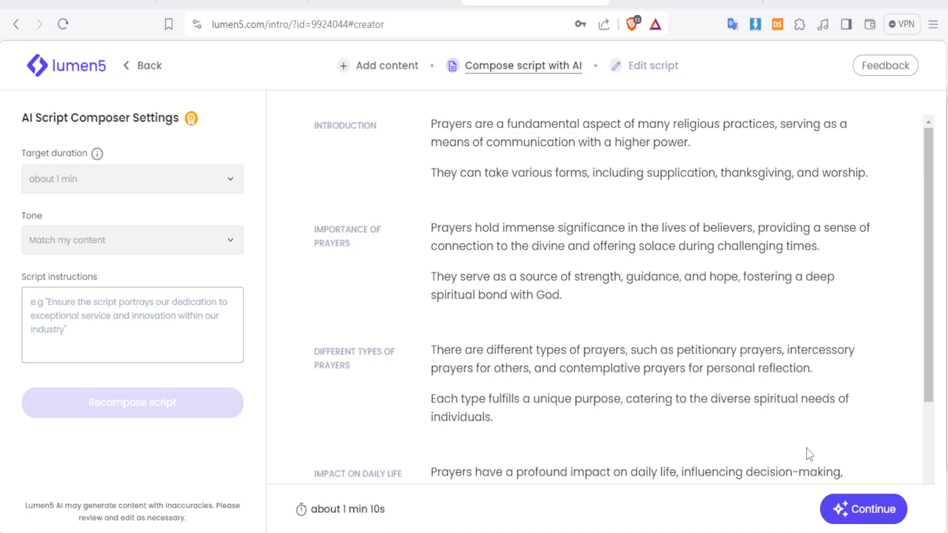
left_click(865, 517)
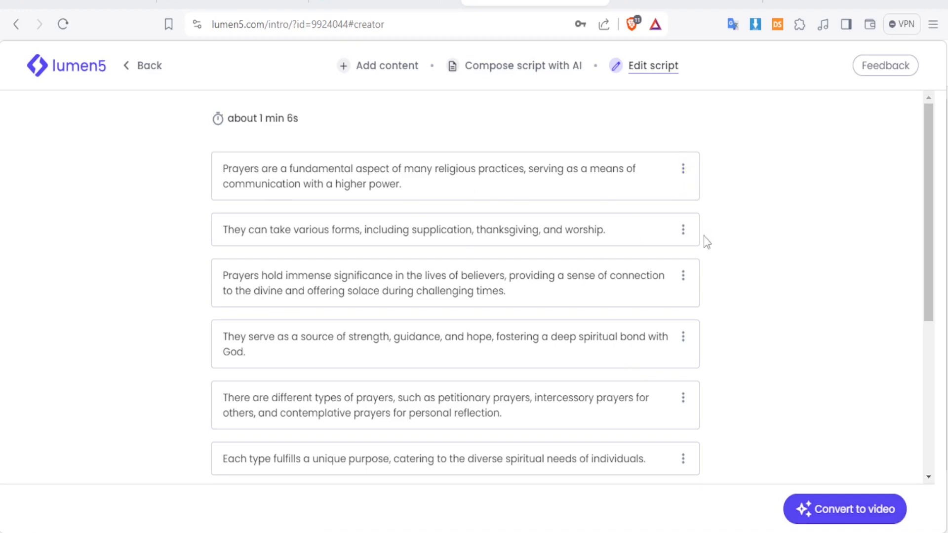
Delete the script block about the various forms prayers can take, and select all text in the first block
left_click(683, 230)
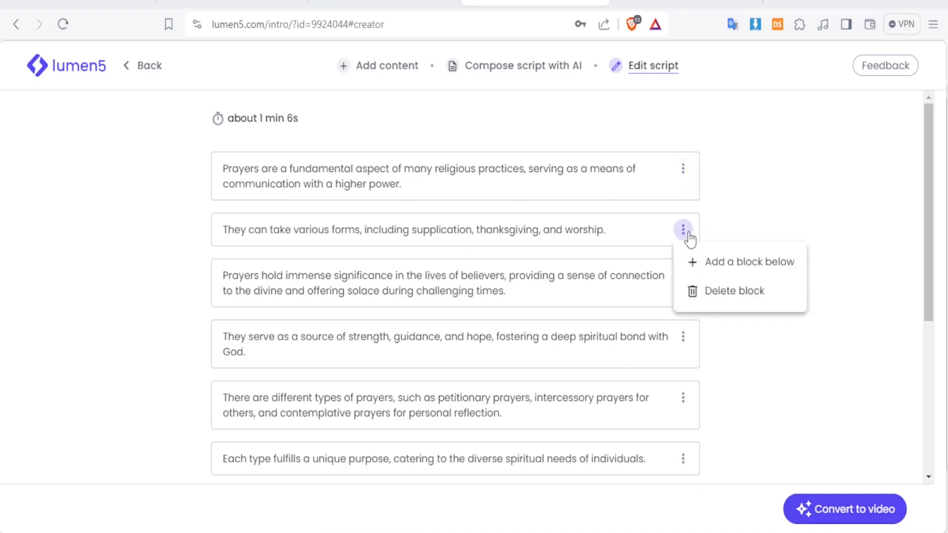
left_click(713, 292)
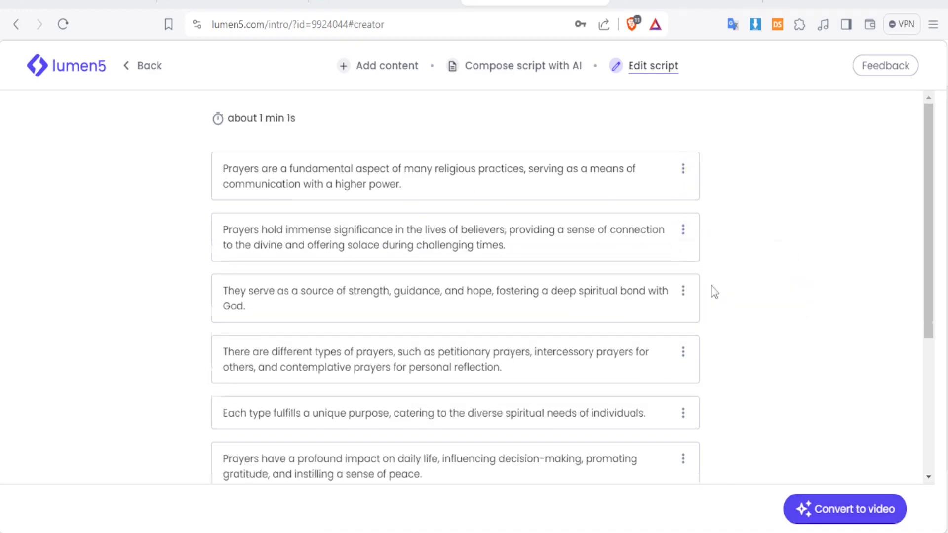
triple_click(489, 198)
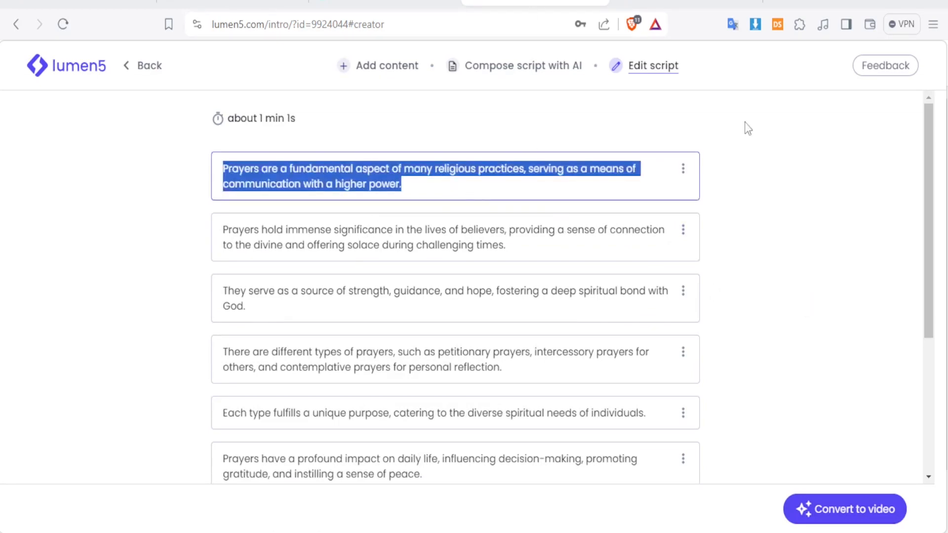
left_click_drag(926, 135, 931, 106)
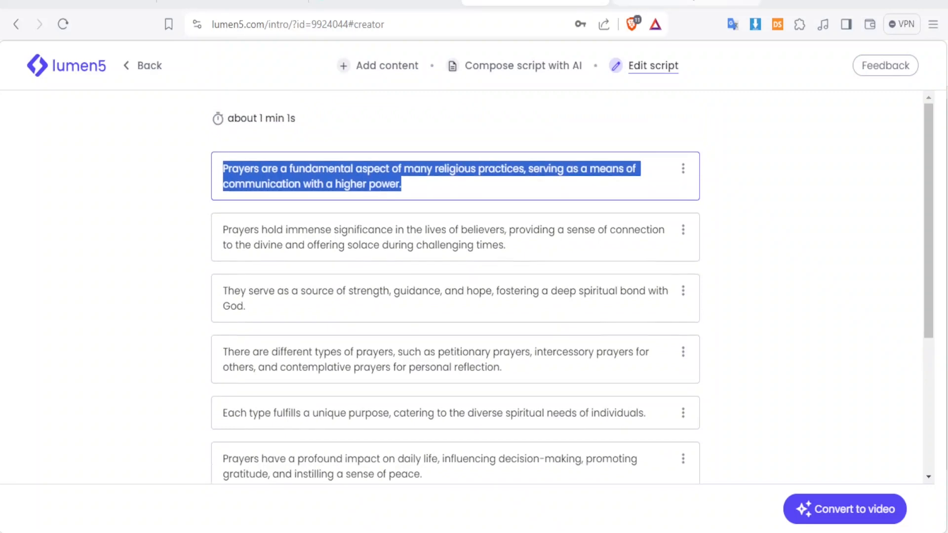
Switch to Gemini and copy the complete lunchtime prayer, from "In the midst of our busy day" to "the busiest of days."
left_click(693, 1)
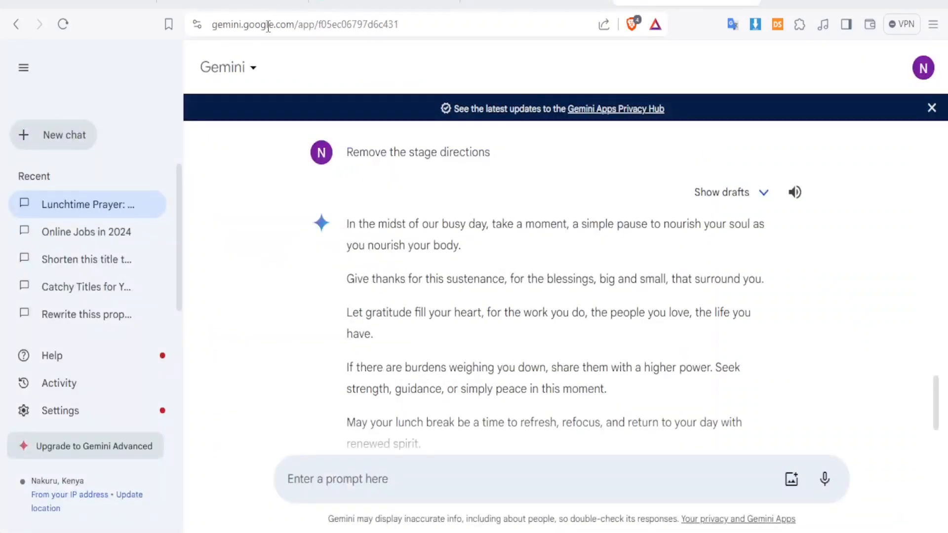
left_click_drag(346, 223, 425, 436)
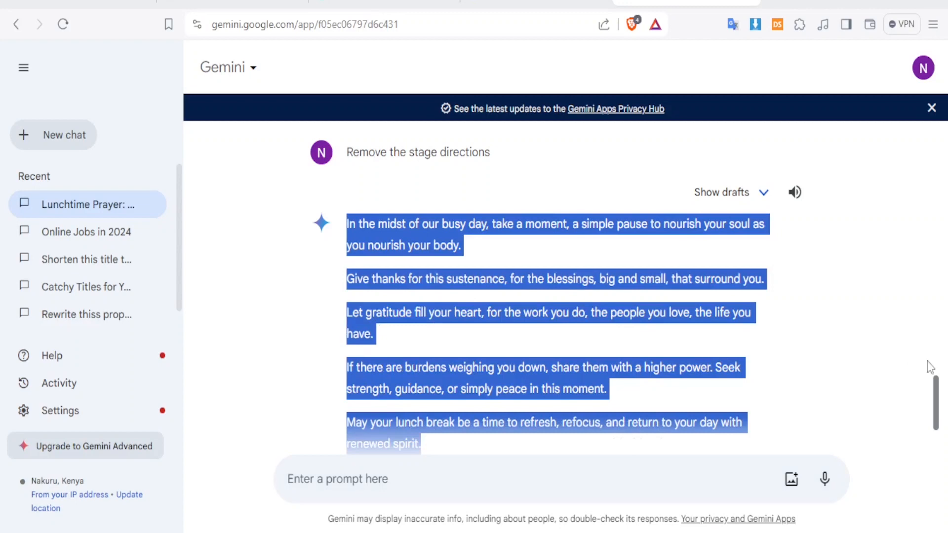
left_click_drag(937, 406, 936, 430)
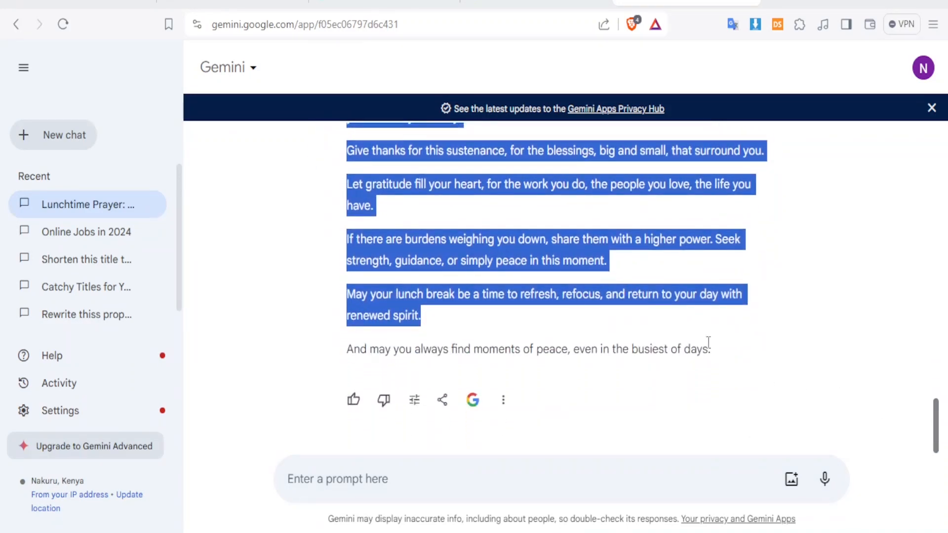
left_click_drag(712, 351, 423, 296)
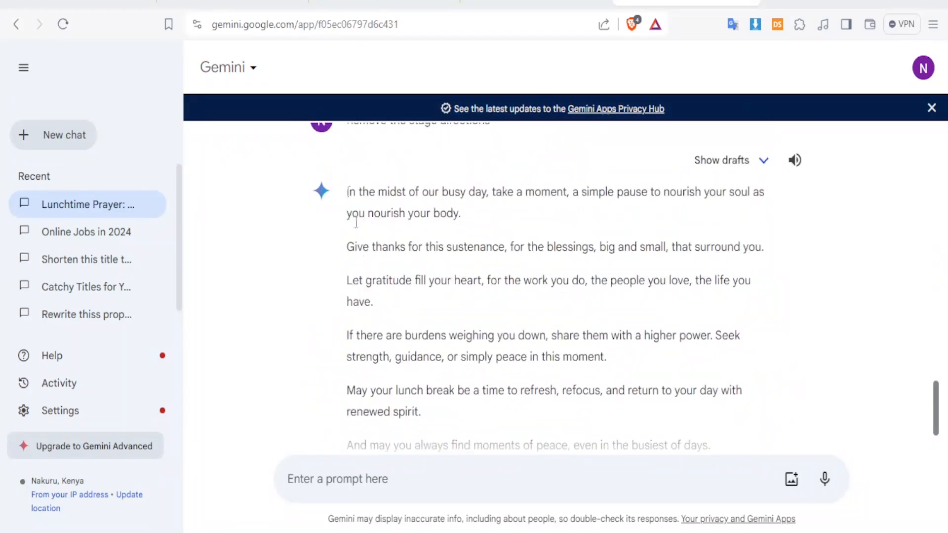
left_click_drag(348, 192, 739, 365)
key("ctrl+c")
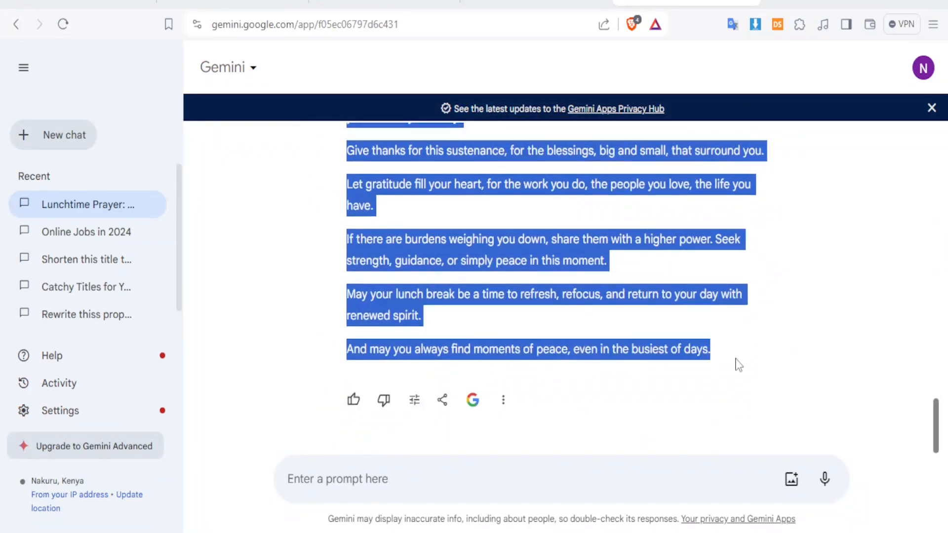
Return to Lumen5, replace the first block's text with the copied prayer and split it after "nourish your body."
left_click(541, 1)
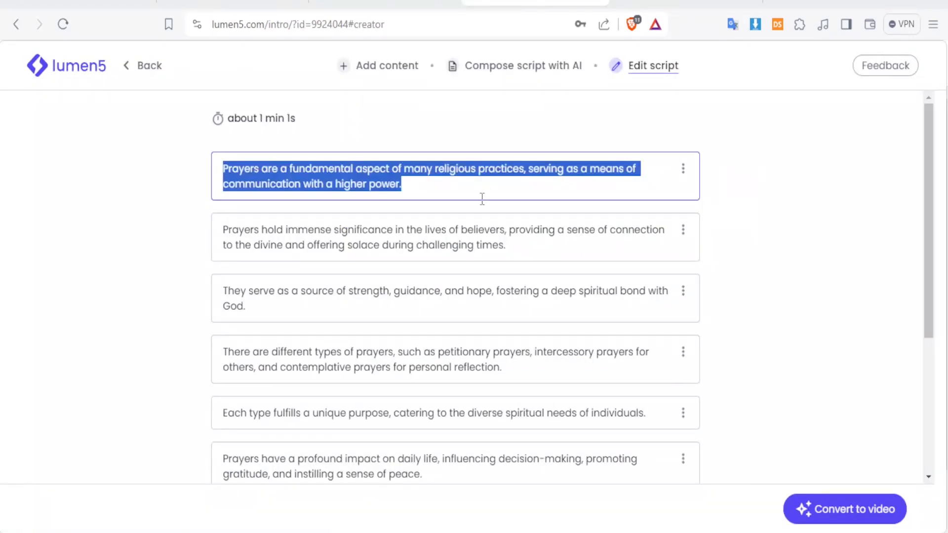
key("ctrl+v")
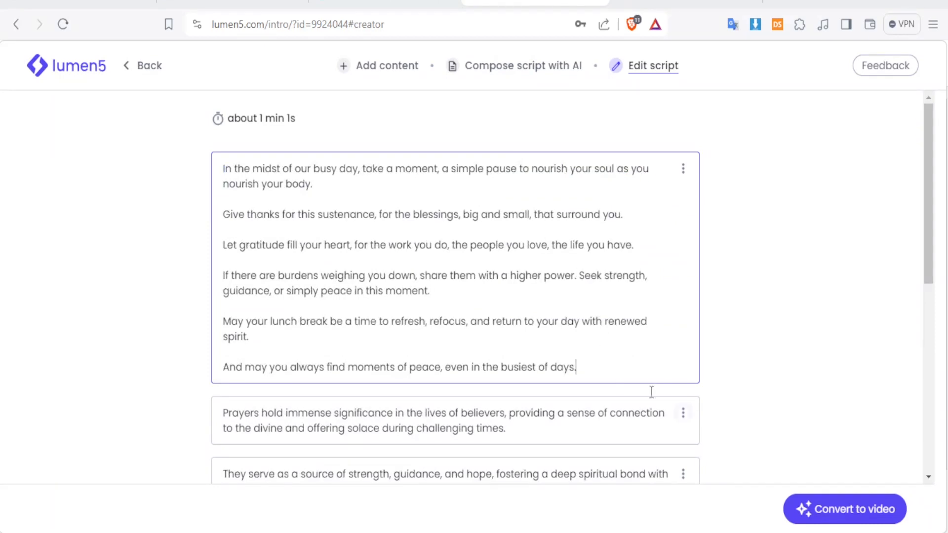
left_click(345, 186)
key("Return")
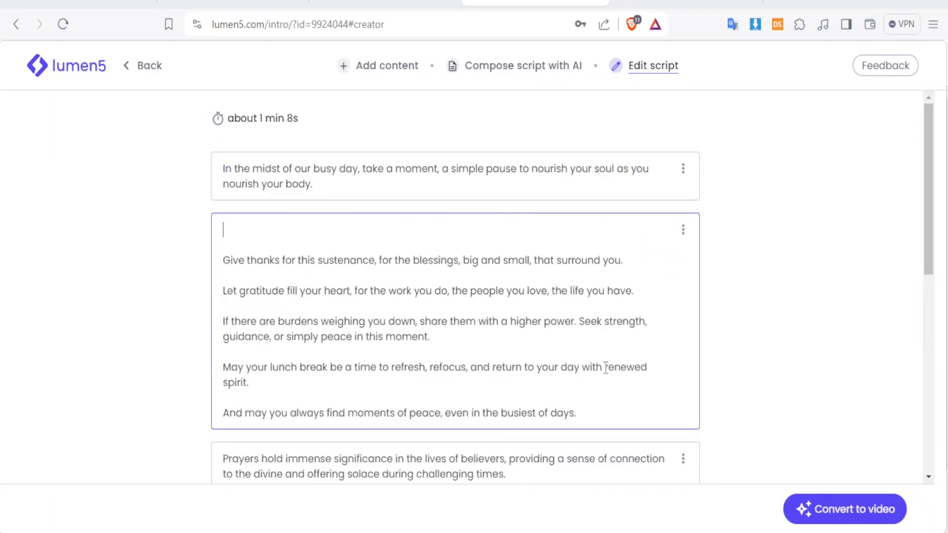
Delete the remaining AI-composed script blocks below the pasted prayer, starting with "Prayers hold immense significance"
scroll(920, 201, "down", 5)
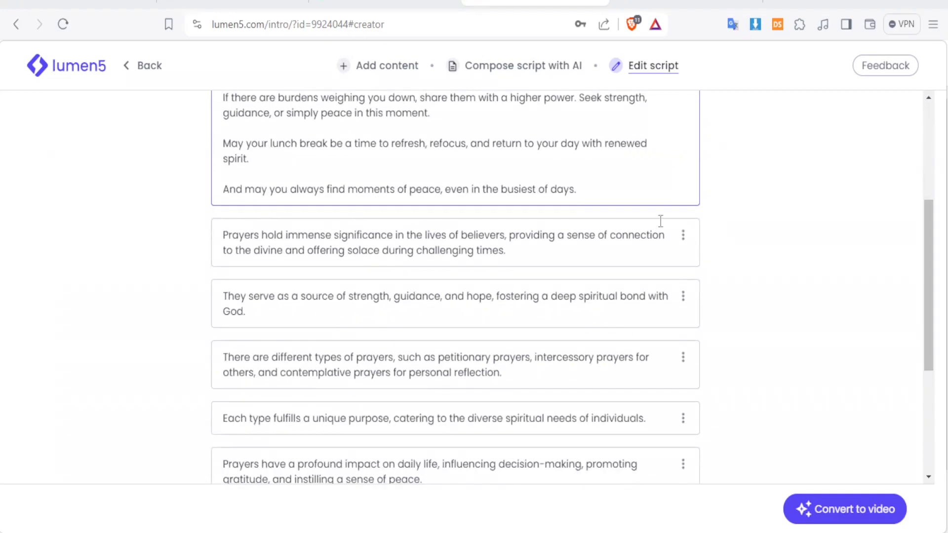
left_click(682, 235)
left_click(711, 296)
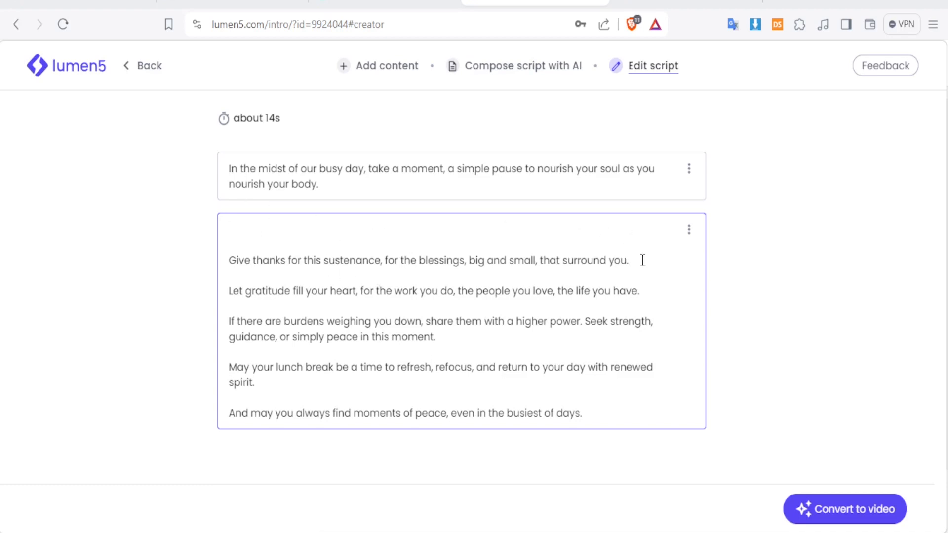
Split the rest of the prayer into separate blocks after "surround you.", "the life you have.", "Seek strength," and "renewed spirit."
key("Return")
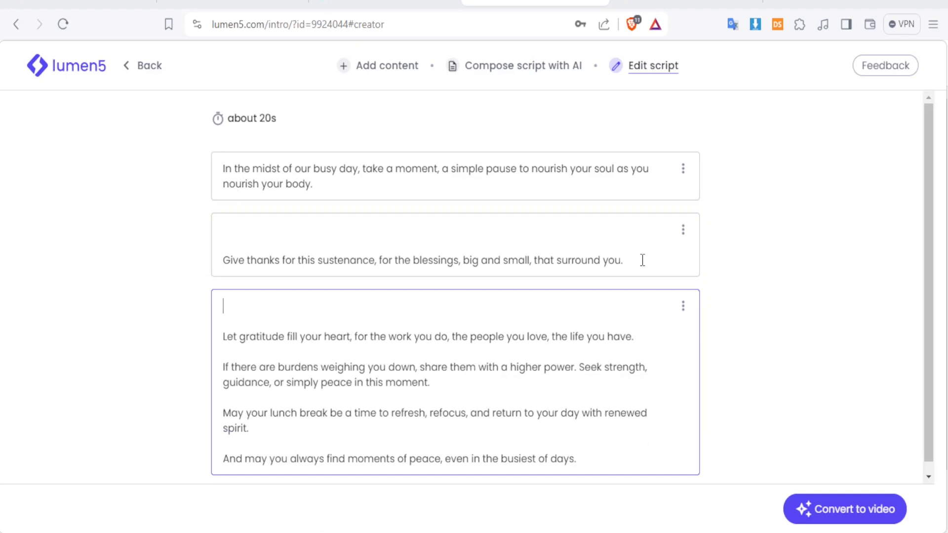
left_click(649, 335)
key("Return")
key("Return")
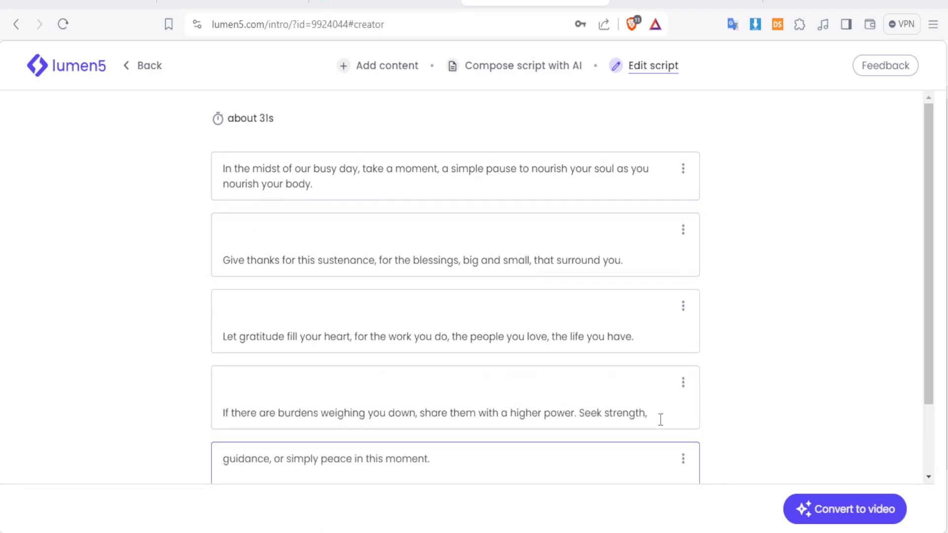
scroll(660, 419, "down", 2)
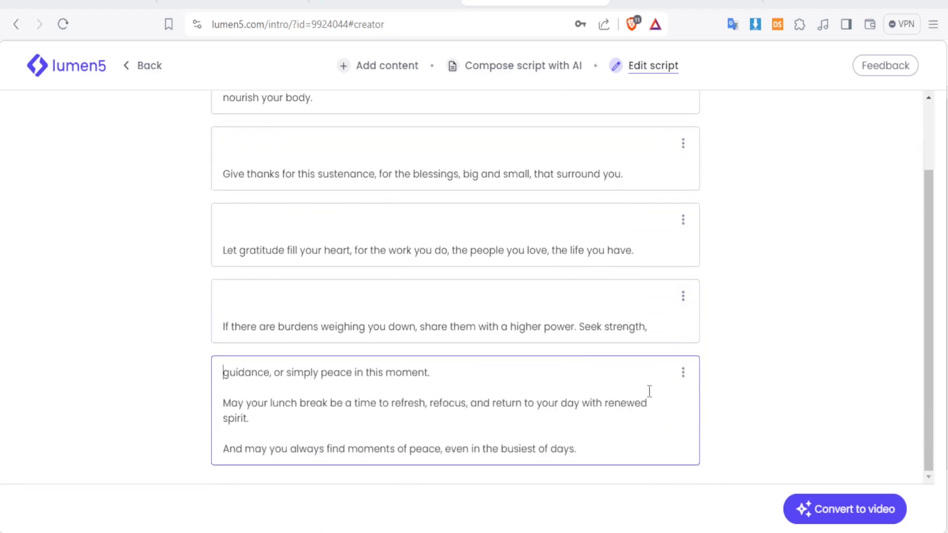
left_click(286, 420)
key("Return")
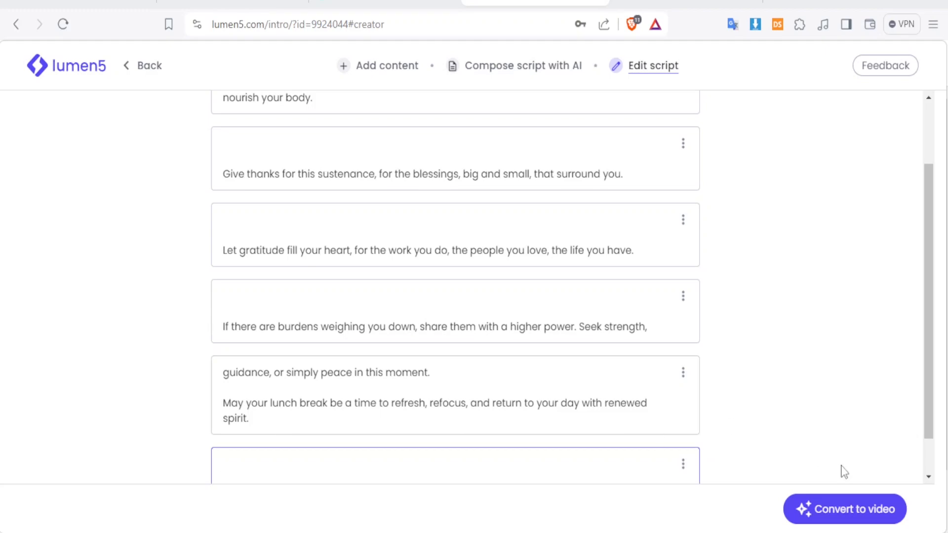
left_click_drag(932, 351, 923, 412)
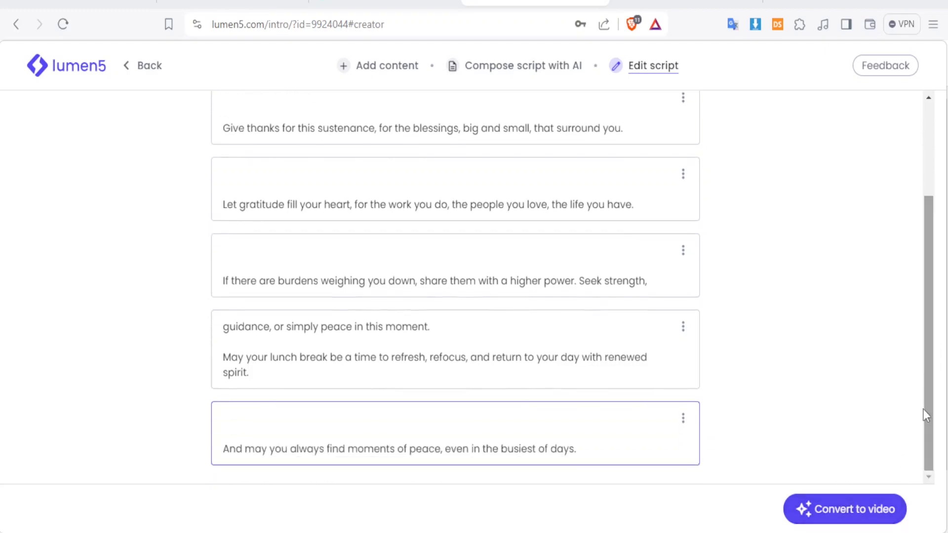
Convert the edited script to a video and preview its first scene
left_click(838, 511)
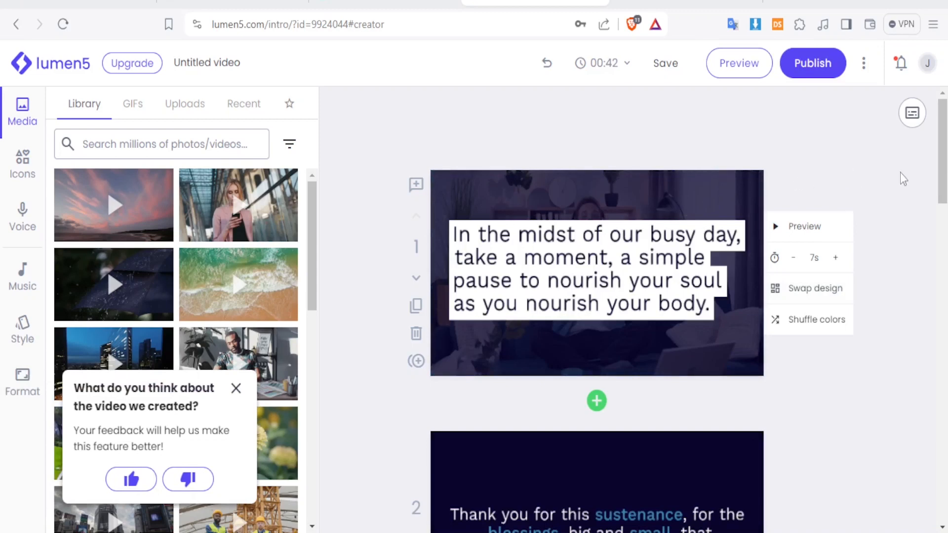
left_click_drag(942, 197, 939, 122)
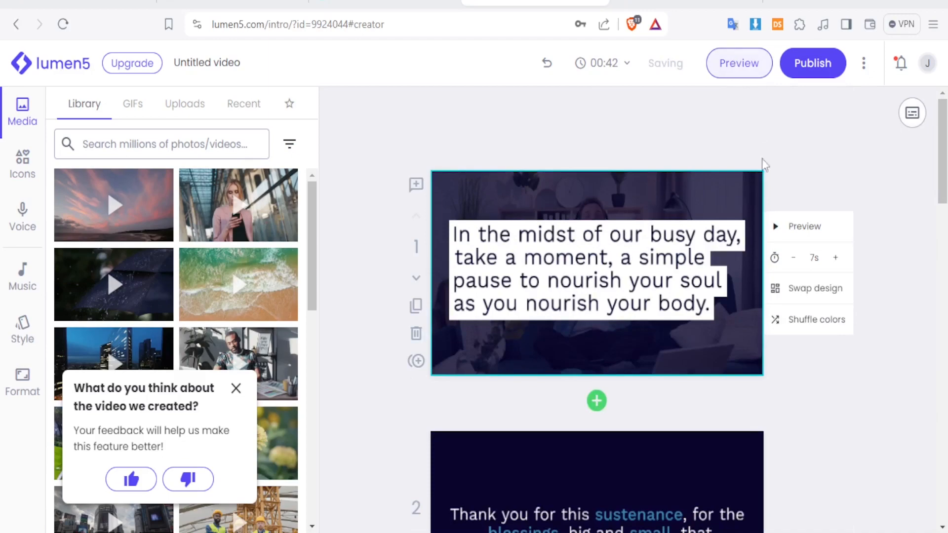
left_click(779, 234)
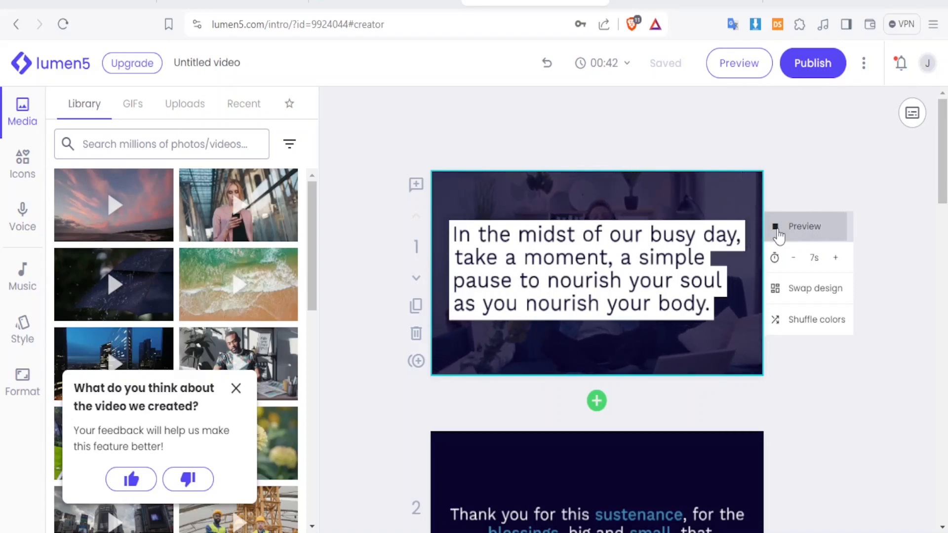
Highlight the entire text of the first scene and open its highlight colour options
left_click(681, 256)
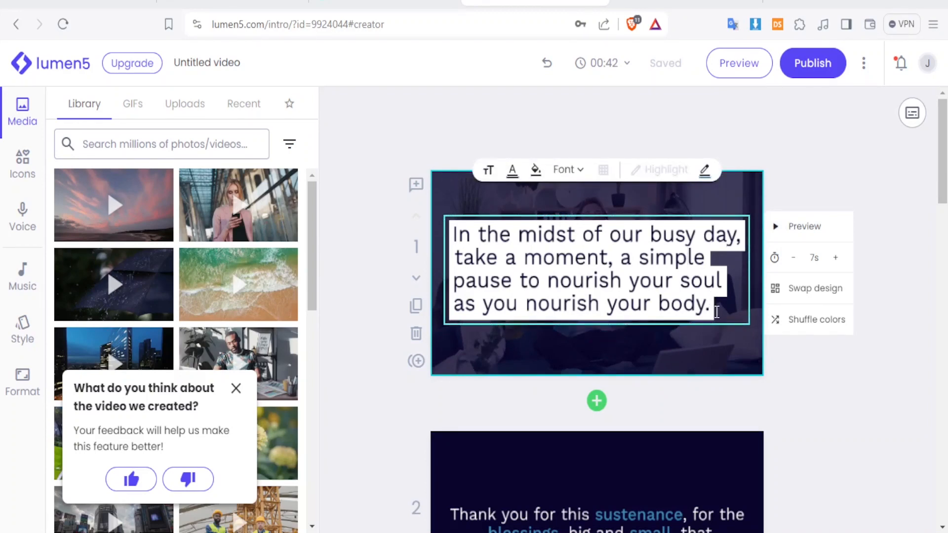
left_click_drag(717, 312, 452, 226)
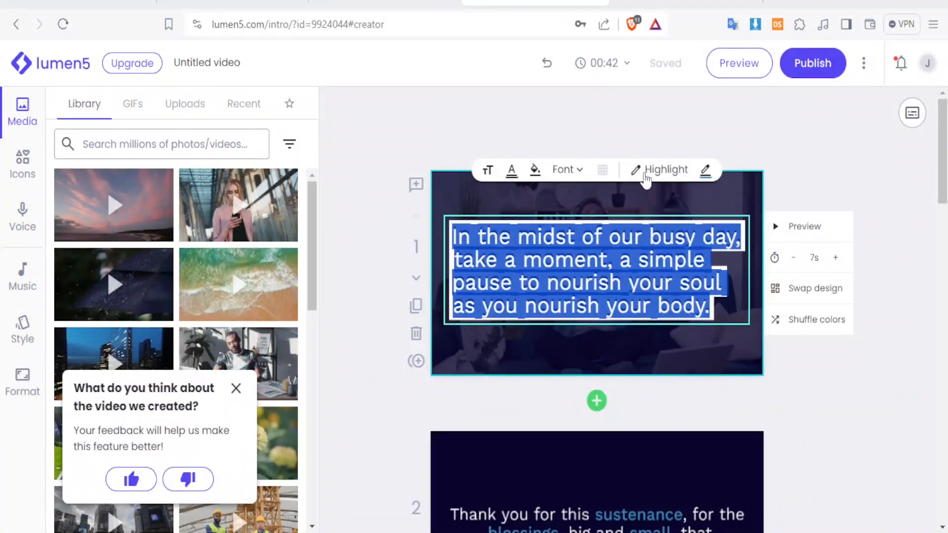
left_click(665, 179)
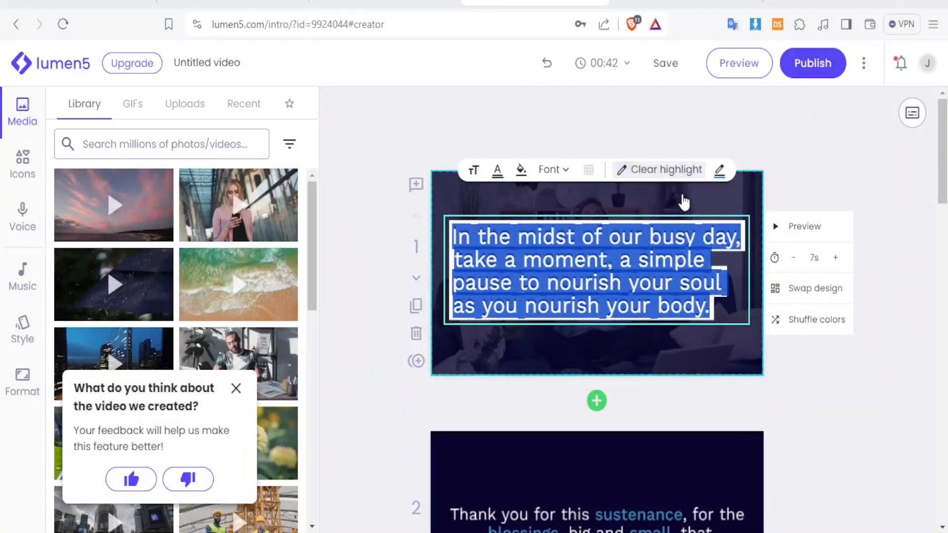
left_click(718, 171)
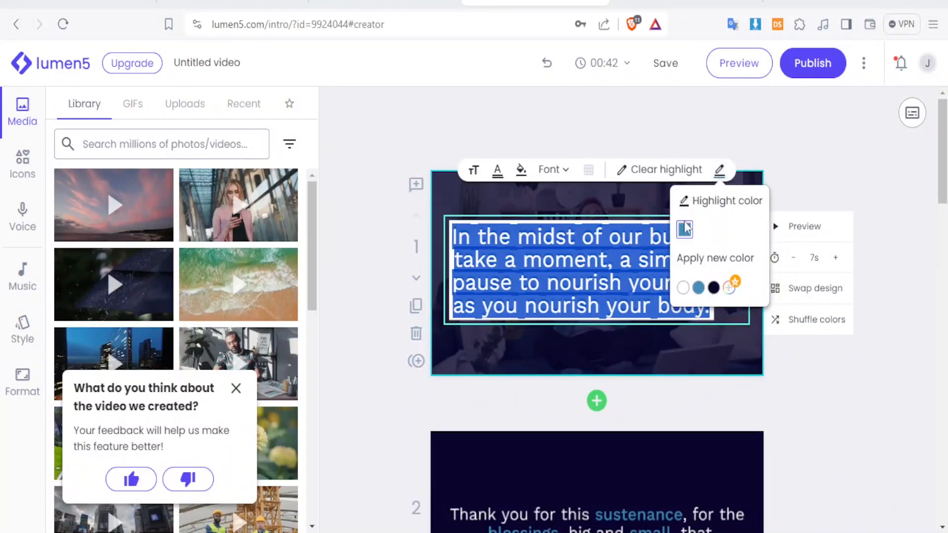
Set the first scene's text size to Small and dismiss the feedback request about the created video
left_click(473, 170)
left_click(422, 204)
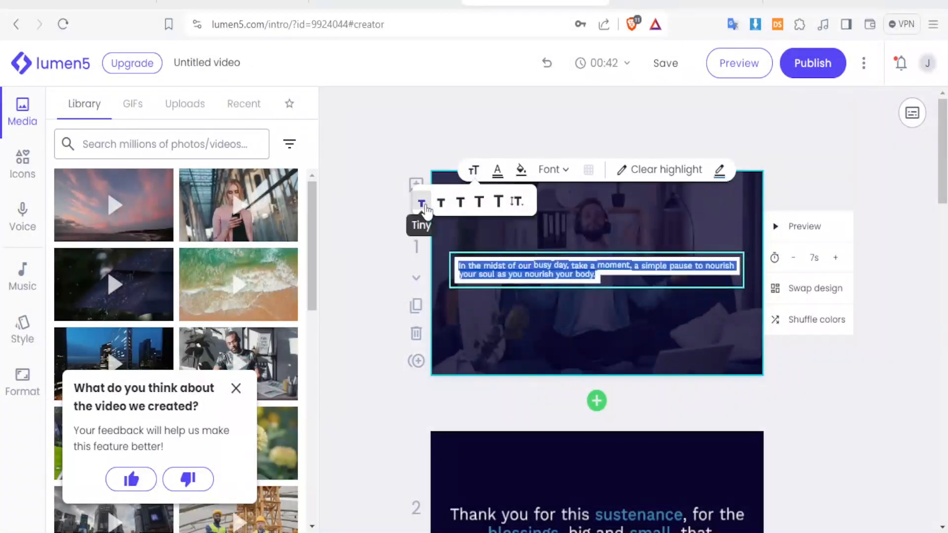
left_click(441, 203)
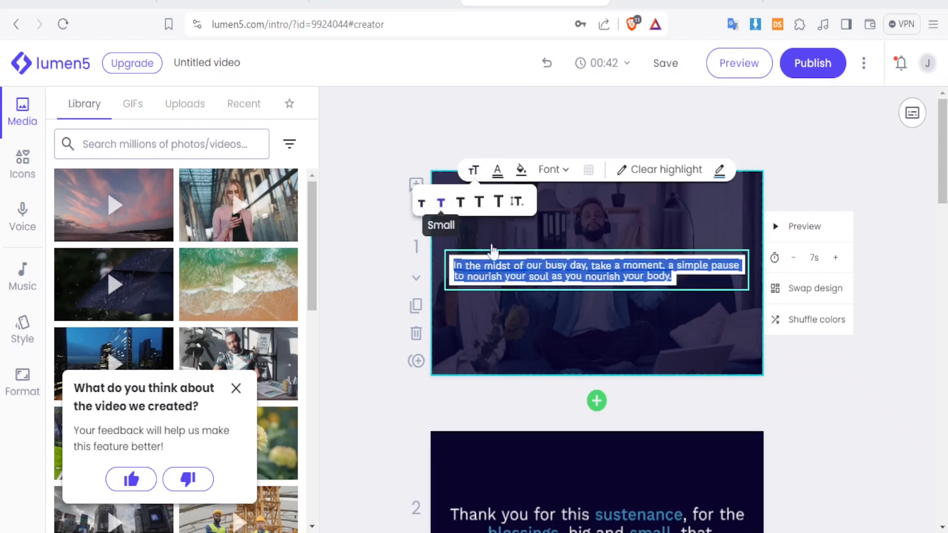
left_click(522, 323)
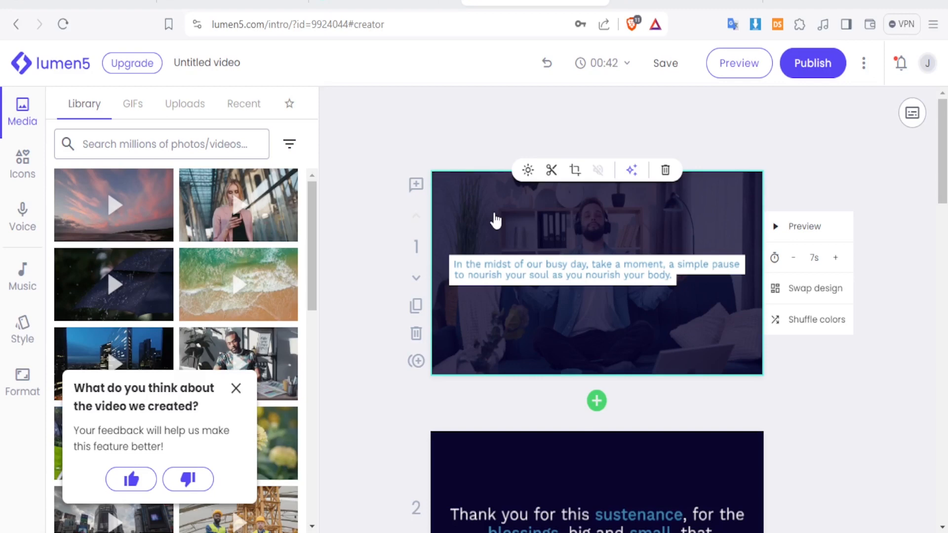
left_click(236, 388)
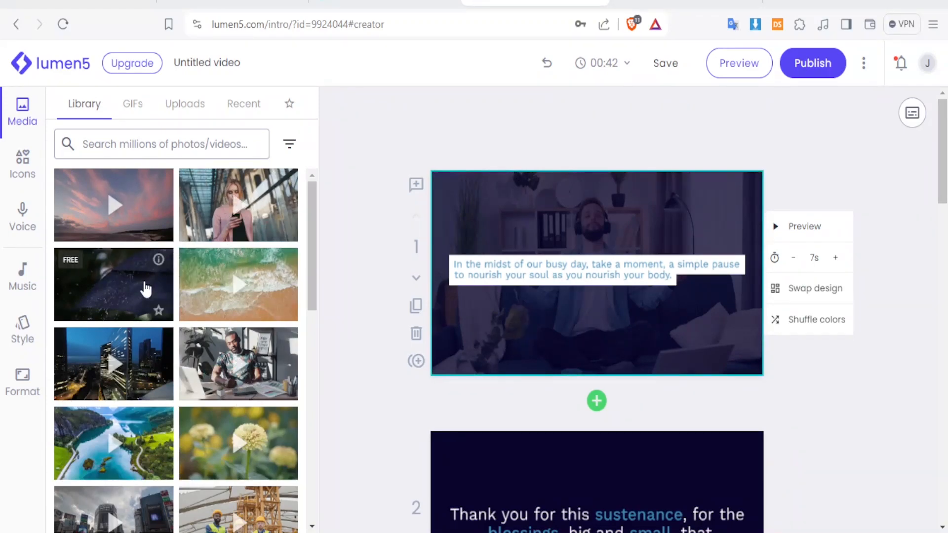
Search the media library for "prayer"
scroll(311, 279, "down", 2)
scroll(311, 247, "up", 2)
left_click(147, 144)
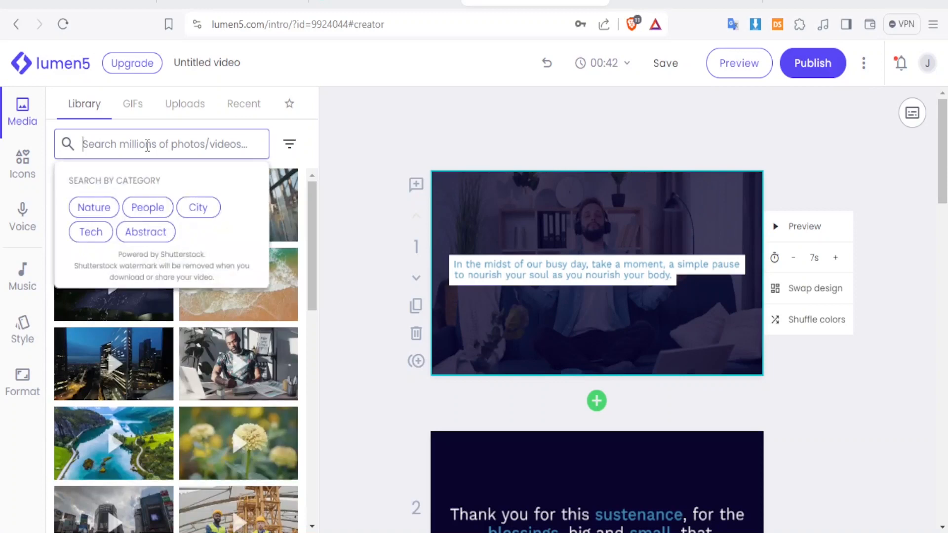
type("prayer")
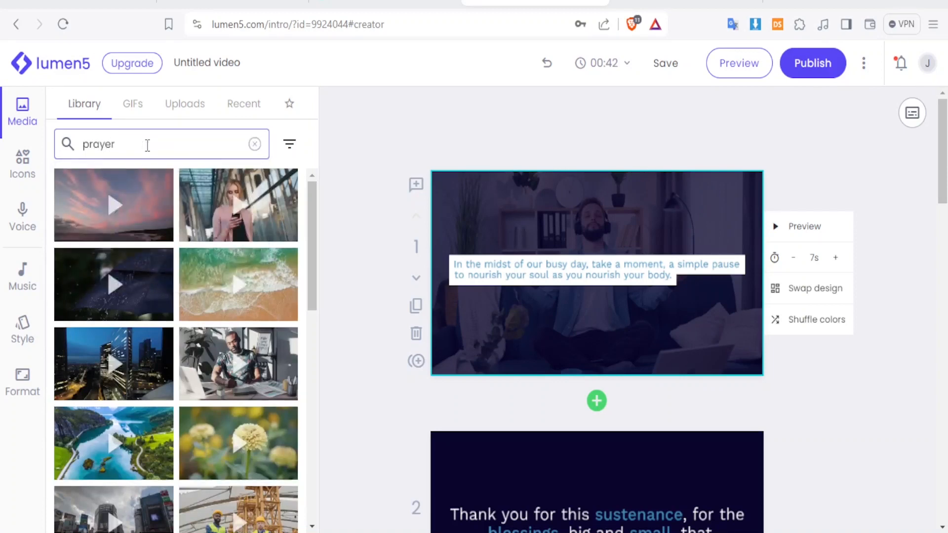
key("Return")
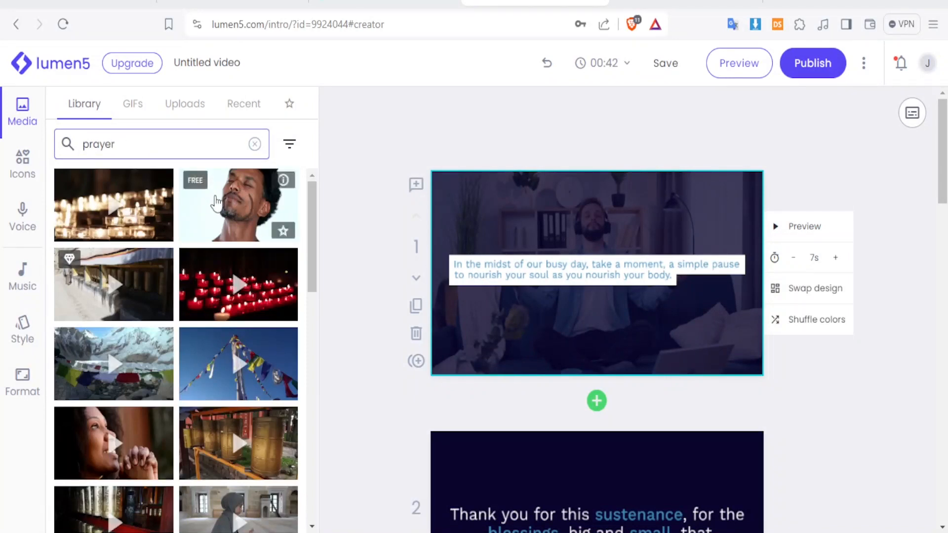
Replace the first scene's background with the free clip of the man against a white background and preview the scene
left_click_drag(216, 202, 496, 227)
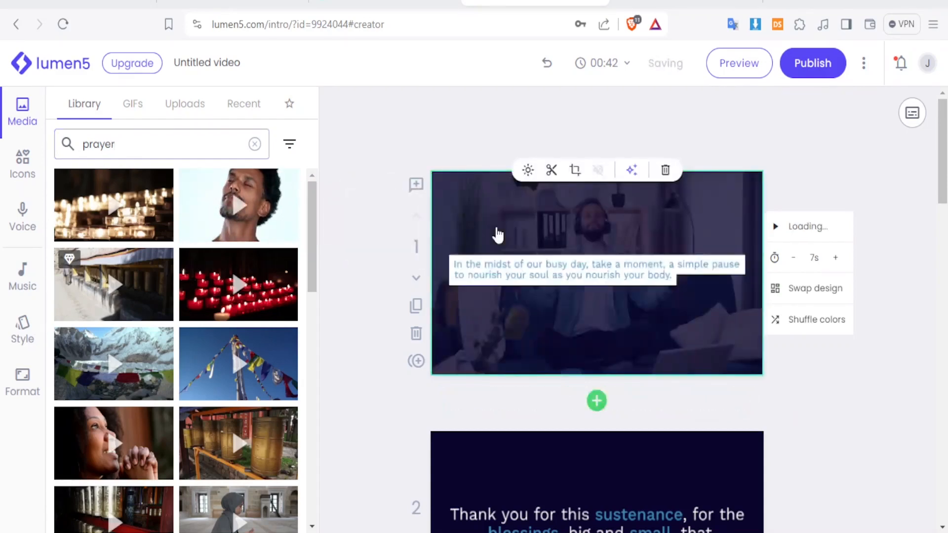
left_click(573, 260)
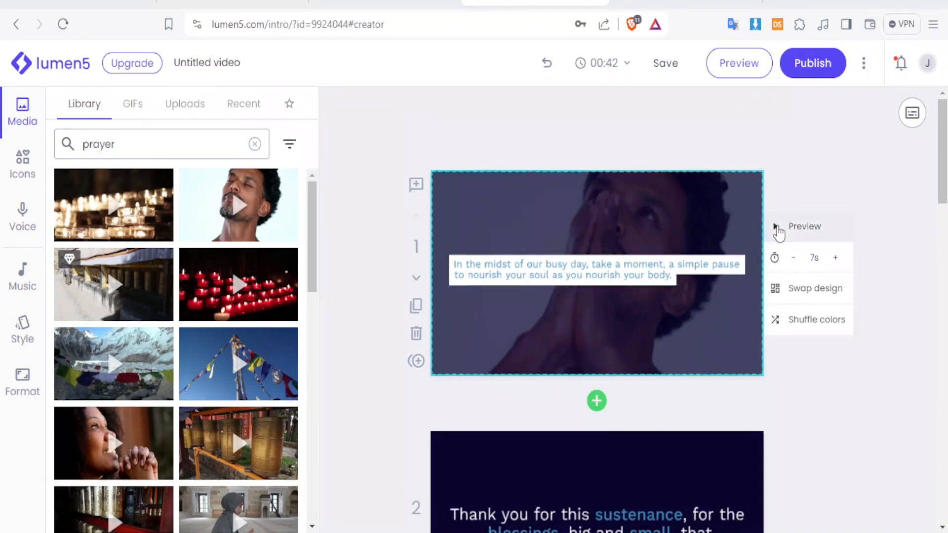
left_click(778, 228)
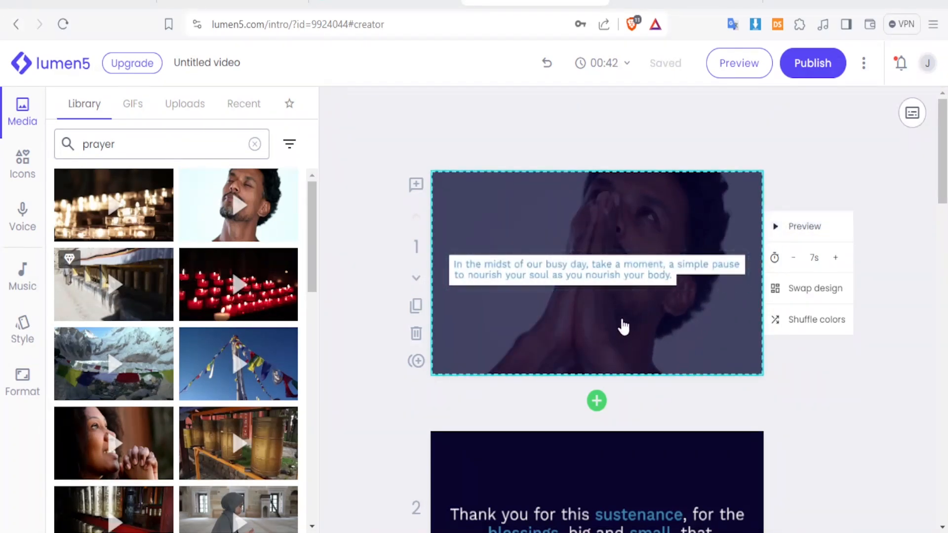
Move the "Thank you for this sustenance" scene up to first position and try to apply the red candles clip to it
scroll(639, 343, "down", 3)
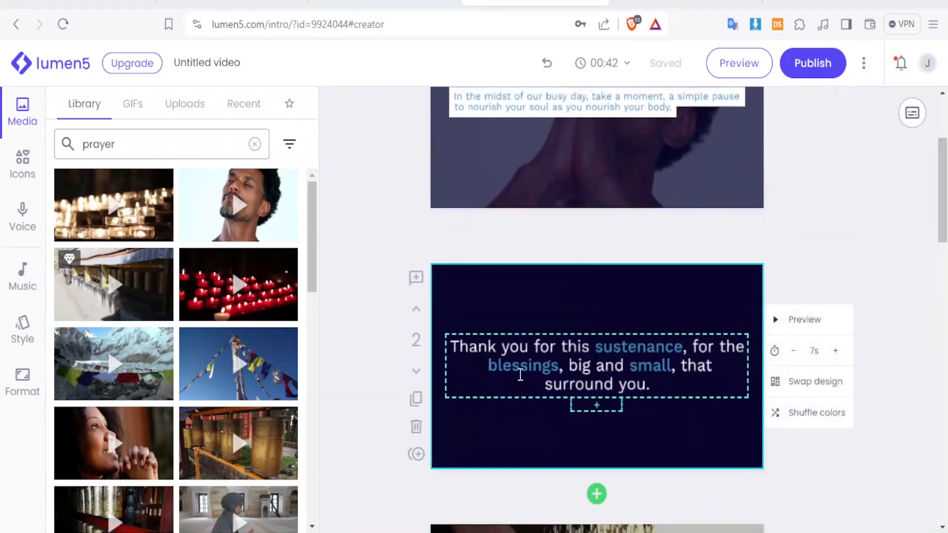
left_click(416, 311)
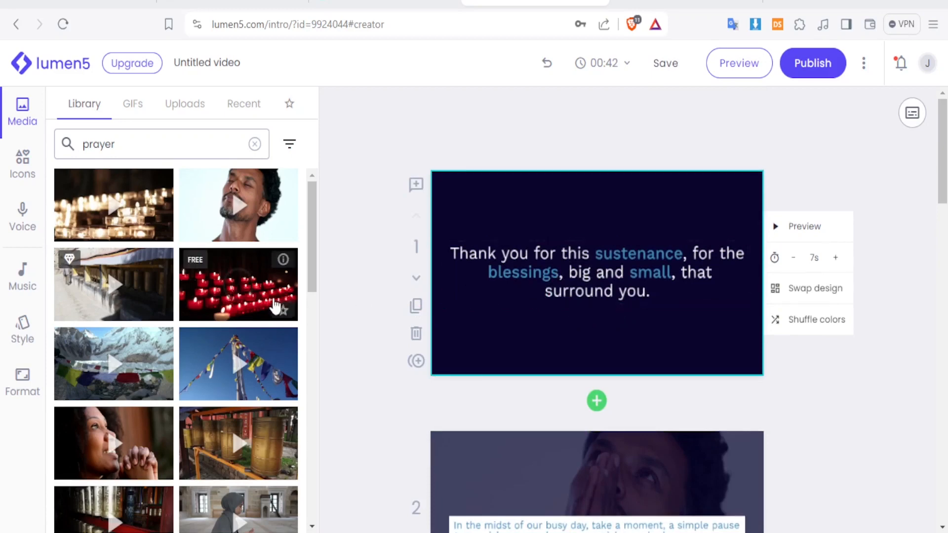
left_click_drag(276, 306, 583, 269)
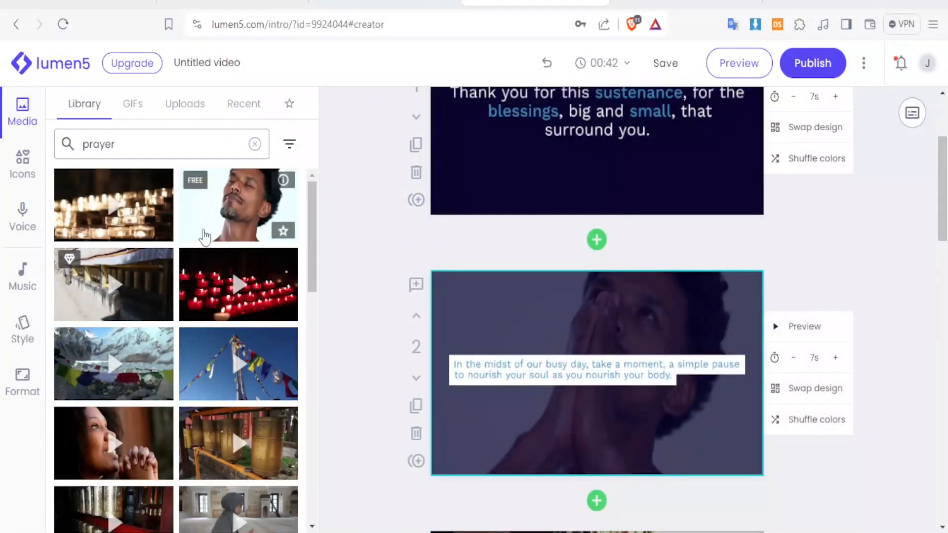
left_click_drag(942, 185, 943, 113)
Browse the icon library and look at the voiceover options
left_click(22, 175)
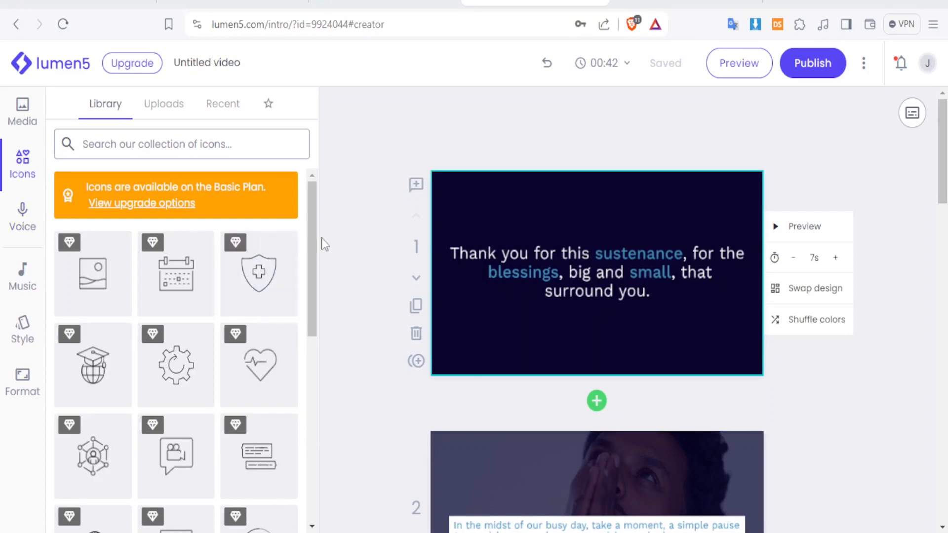
left_click_drag(312, 238, 311, 217)
left_click_drag(311, 204, 320, 407)
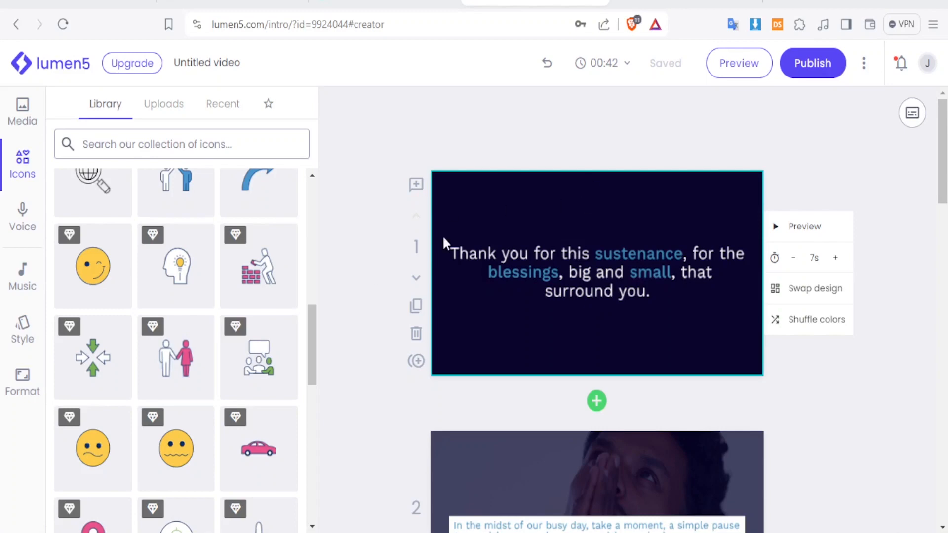
left_click(14, 222)
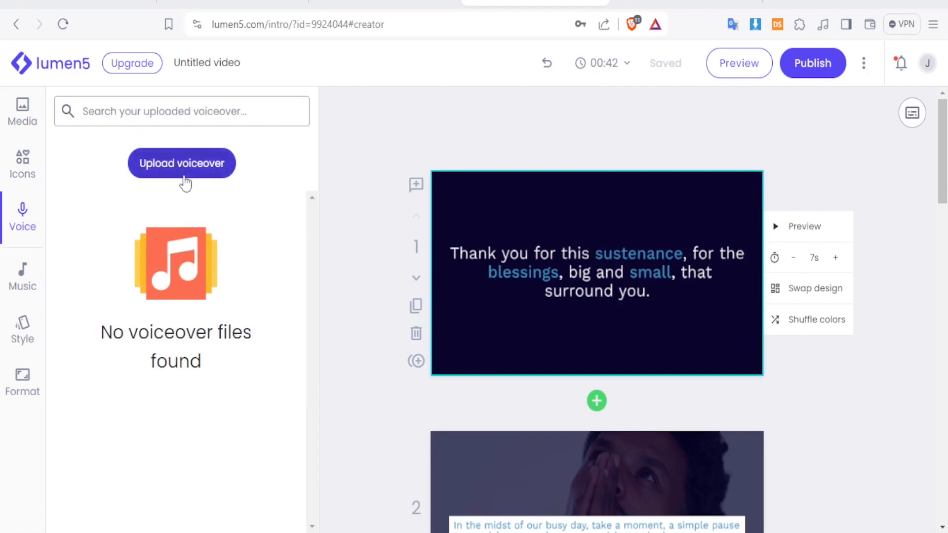
Play the Bobobo music track and set the default music volume to 40
left_click(22, 277)
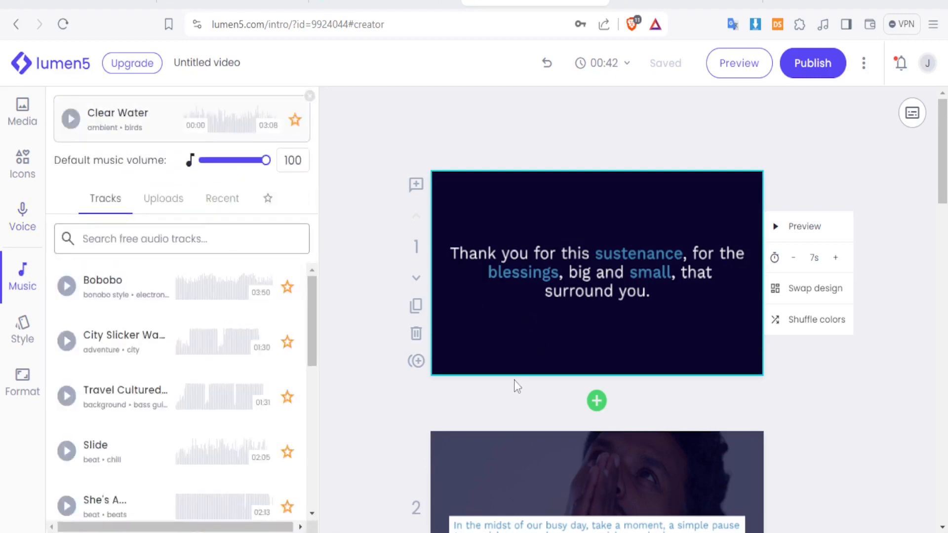
left_click(67, 286)
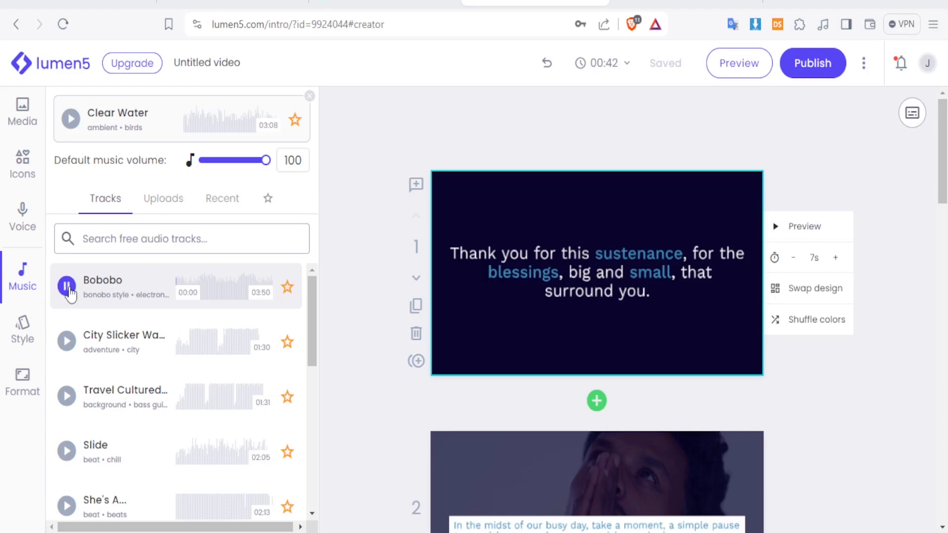
left_click(164, 200)
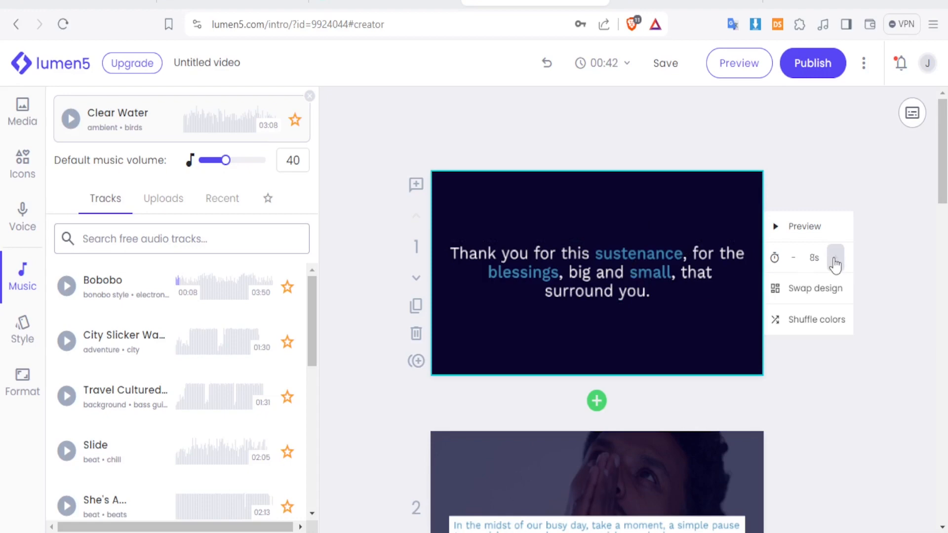
Set the duration of the "Thank you for this sustenance" scene to 8 seconds
left_click(834, 261)
left_click(835, 261)
left_click(834, 262)
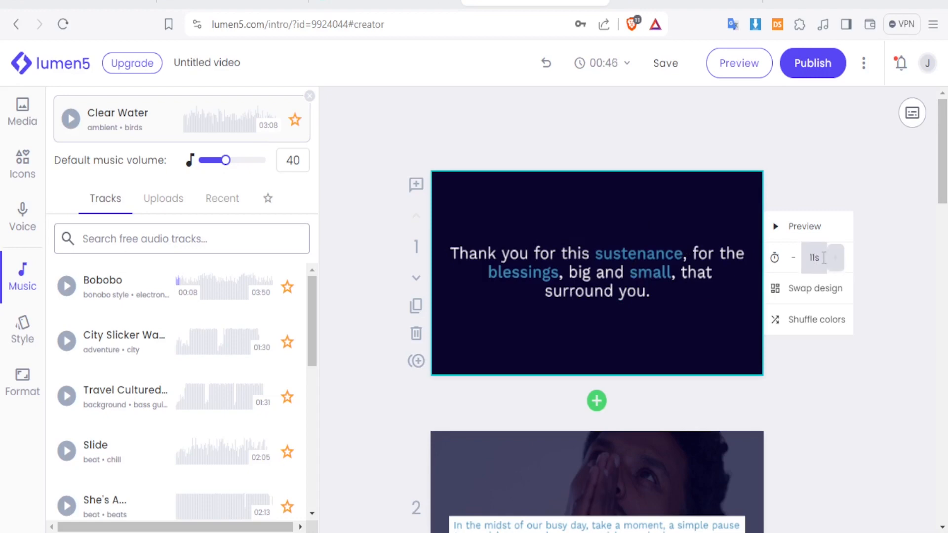
left_click(793, 259)
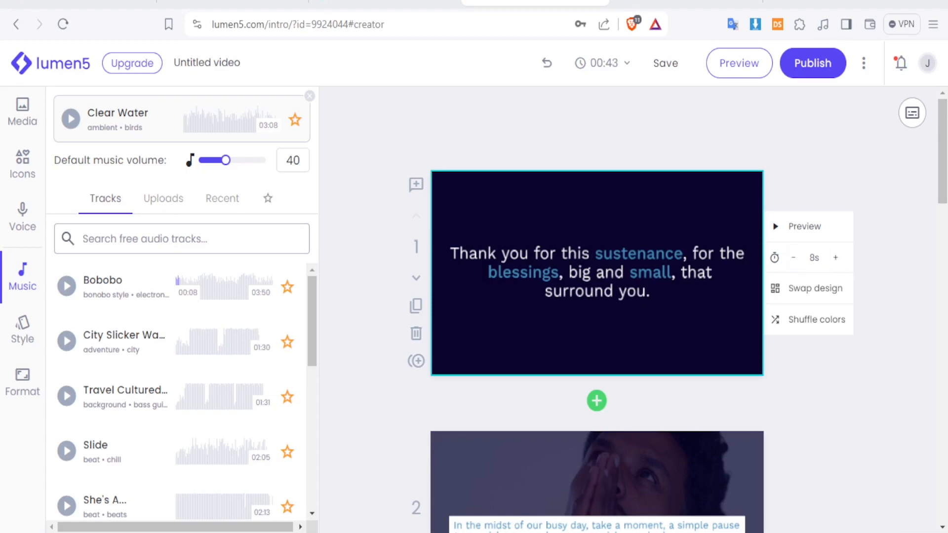
Apply the dark navy highlight colour to the word "gratitude" in the third scene
left_click_drag(941, 173, 941, 302)
left_click(587, 242)
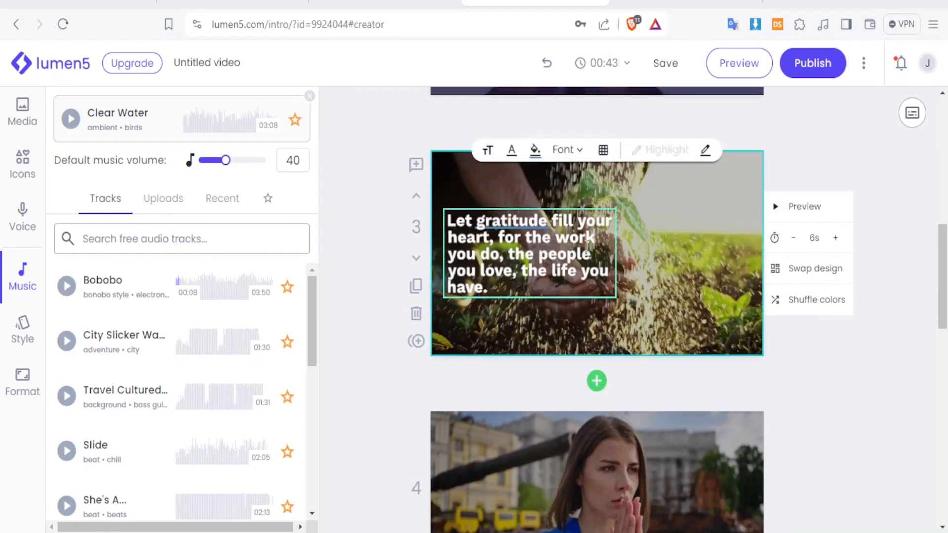
left_click_drag(544, 222, 479, 226)
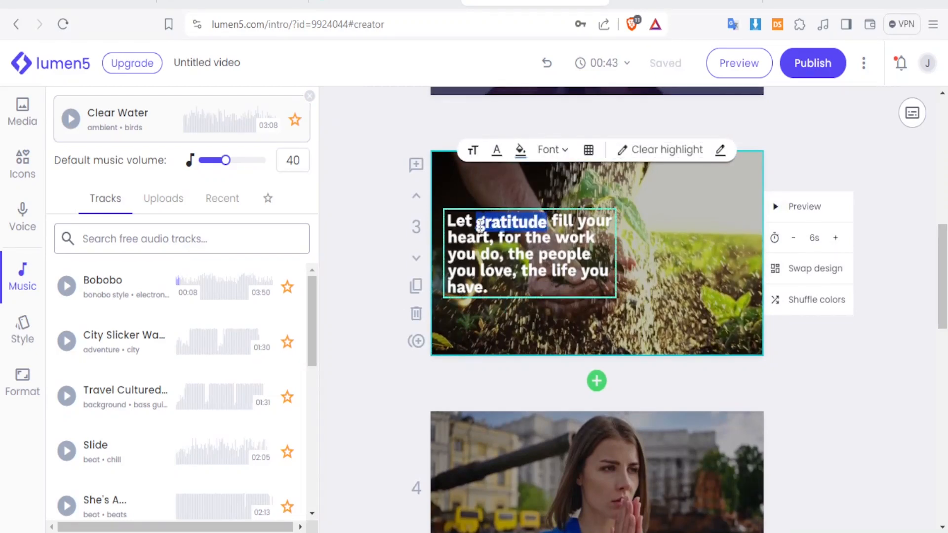
left_click(520, 150)
left_click(720, 152)
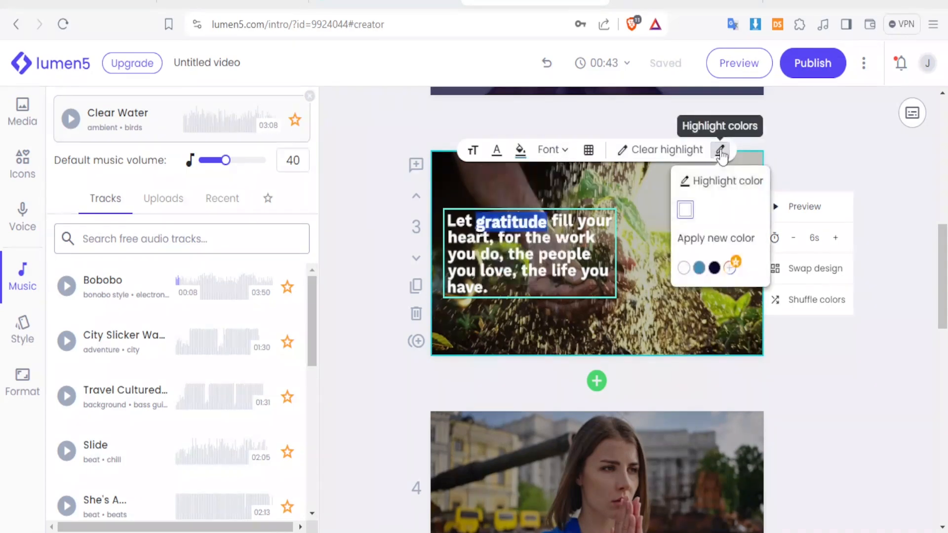
left_click(714, 268)
left_click(656, 307)
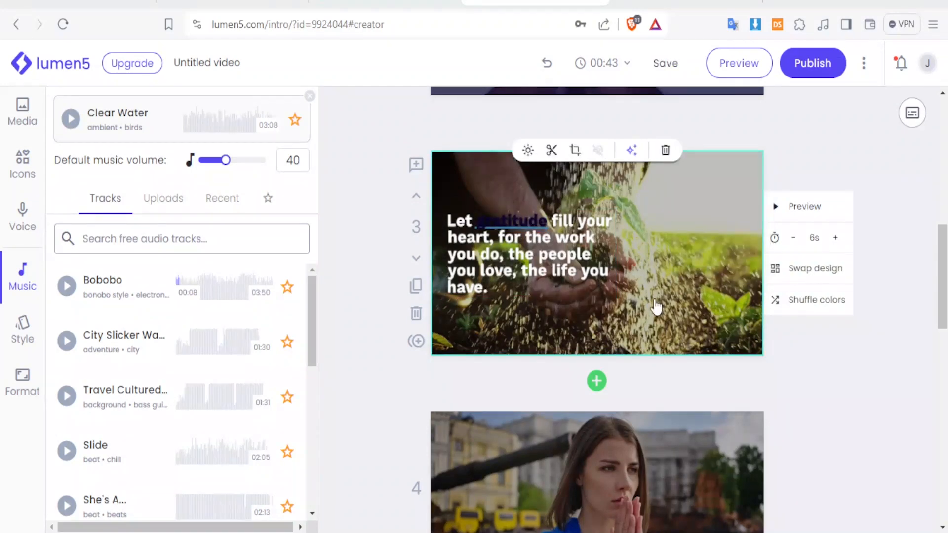
Change the highlight colour of the word "gratitude" in the third scene to blue
left_click(519, 220)
mouse_move(495, 221)
left_mouse_down()
mouse_move(549, 222)
mouse_move(477, 225)
left_mouse_up()
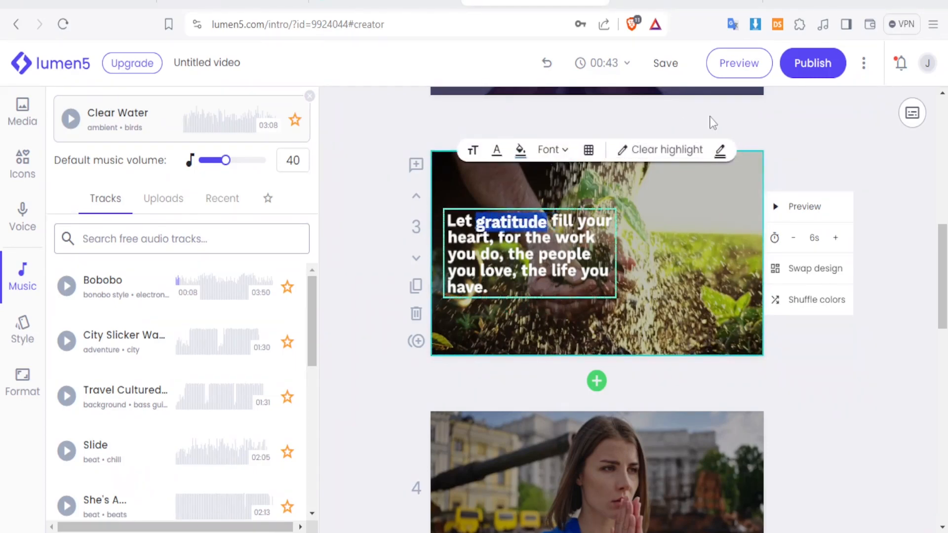
left_click(720, 151)
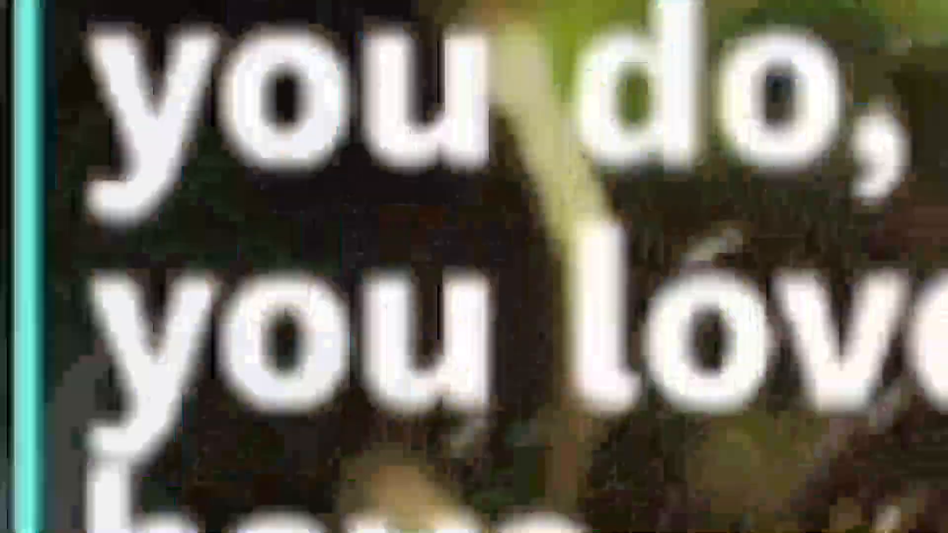
Check the remaining scenes down to the last one and publish the video
scroll(926, 343, "down", 6)
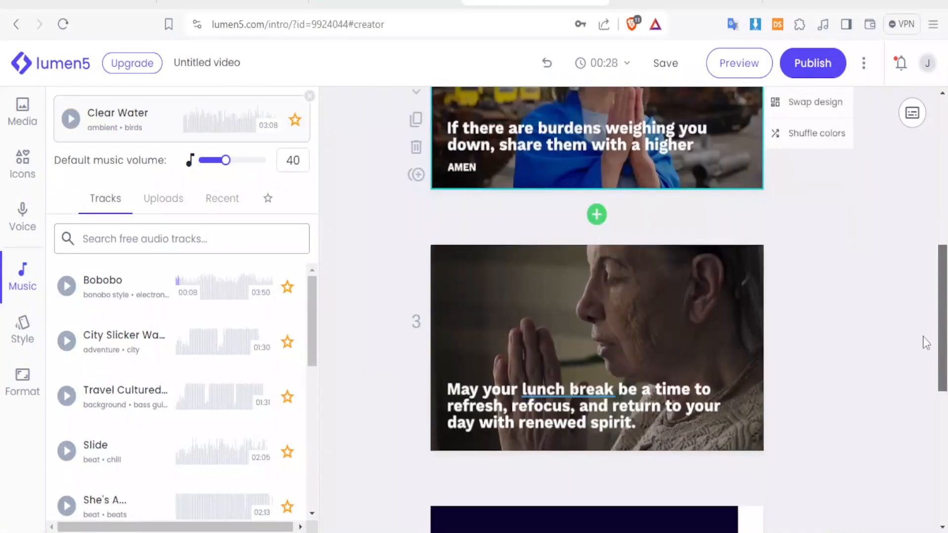
scroll(926, 342, "down", 8)
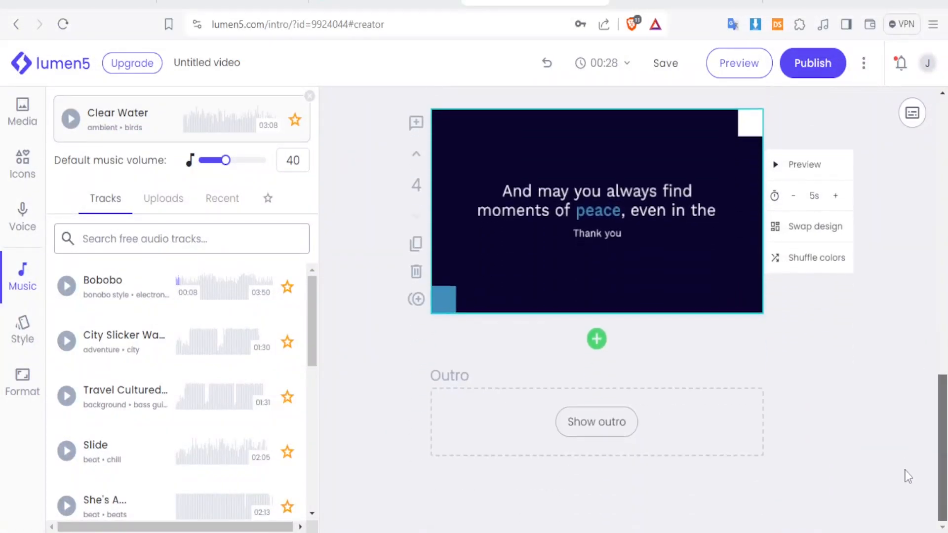
left_click_drag(905, 474, 905, 451)
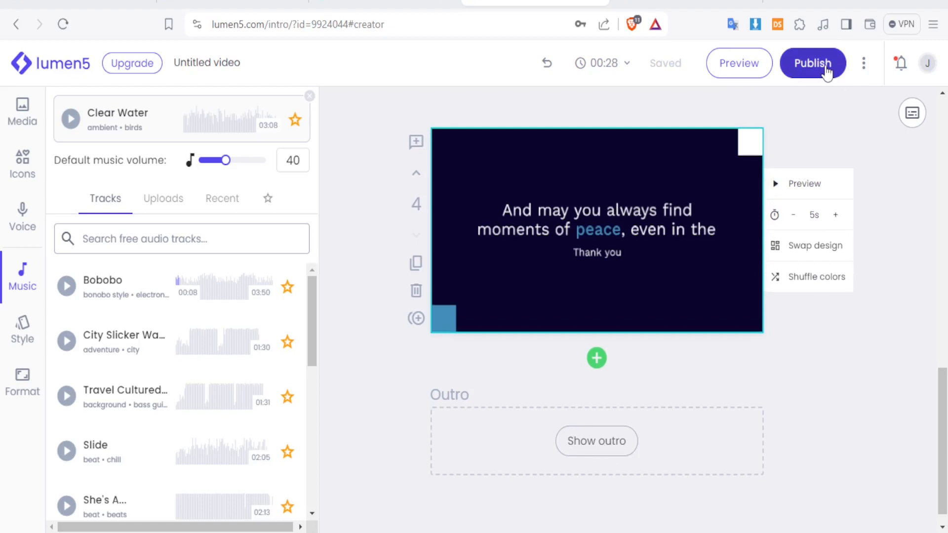
left_click(864, 64)
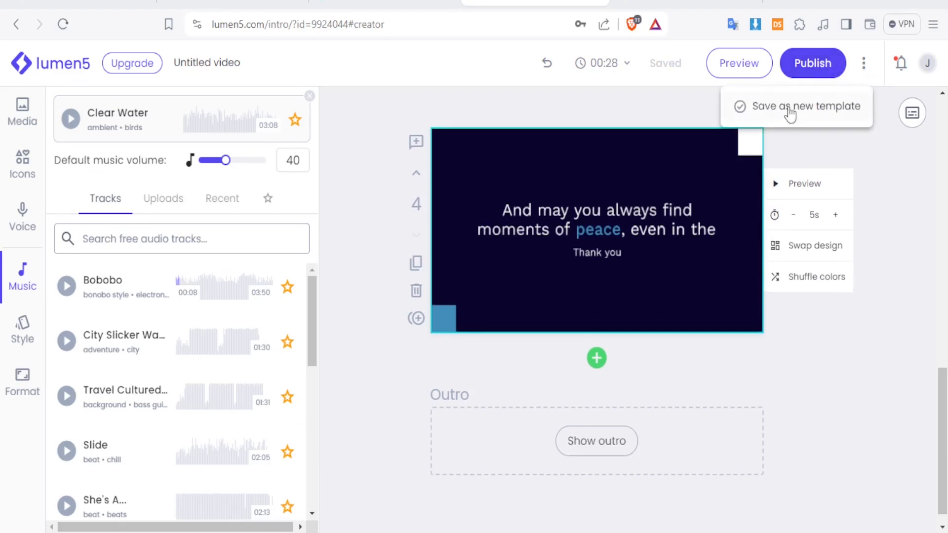
left_click(813, 66)
left_click(813, 65)
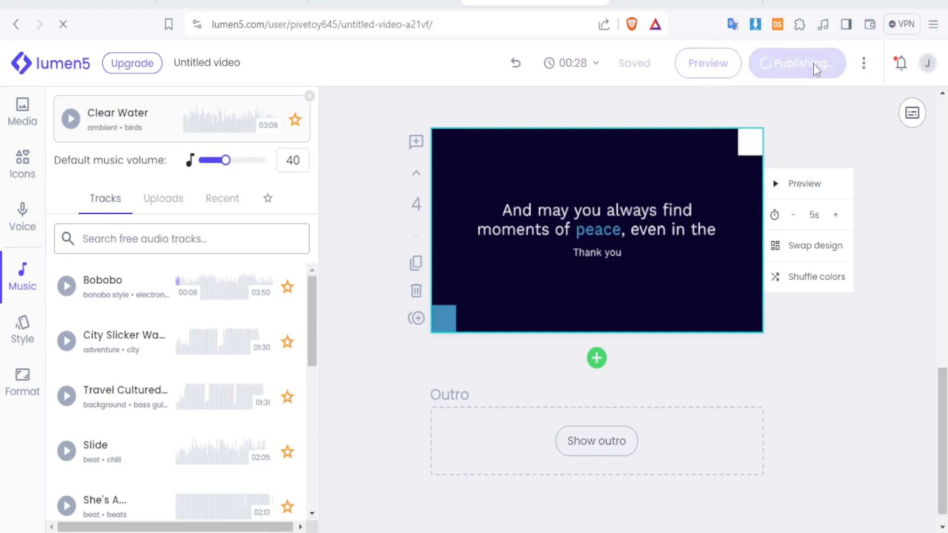
Check the published video's link-sharing options and its rendering status
left_click_drag(702, 155, 688, 370)
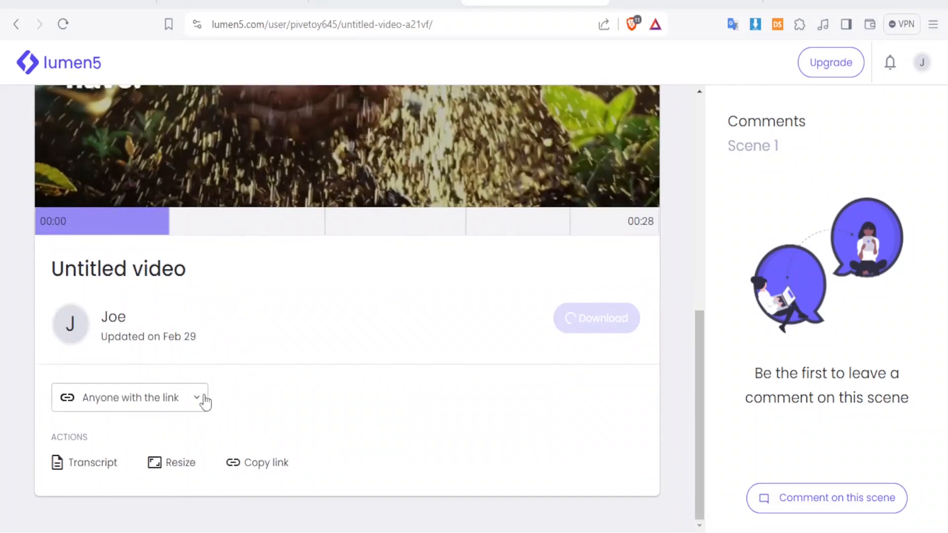
left_click(200, 401)
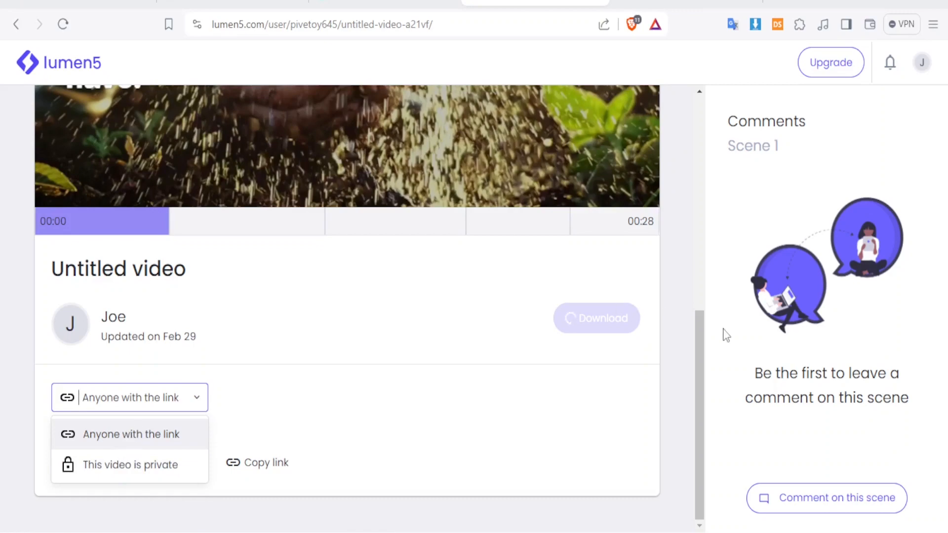
left_click_drag(697, 336, 682, 133)
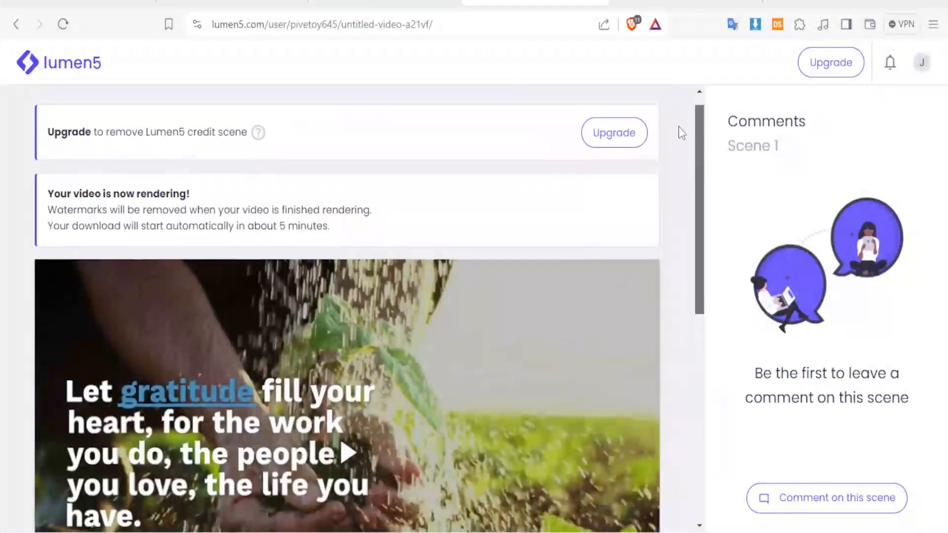
left_click_drag(203, 205, 28, 202)
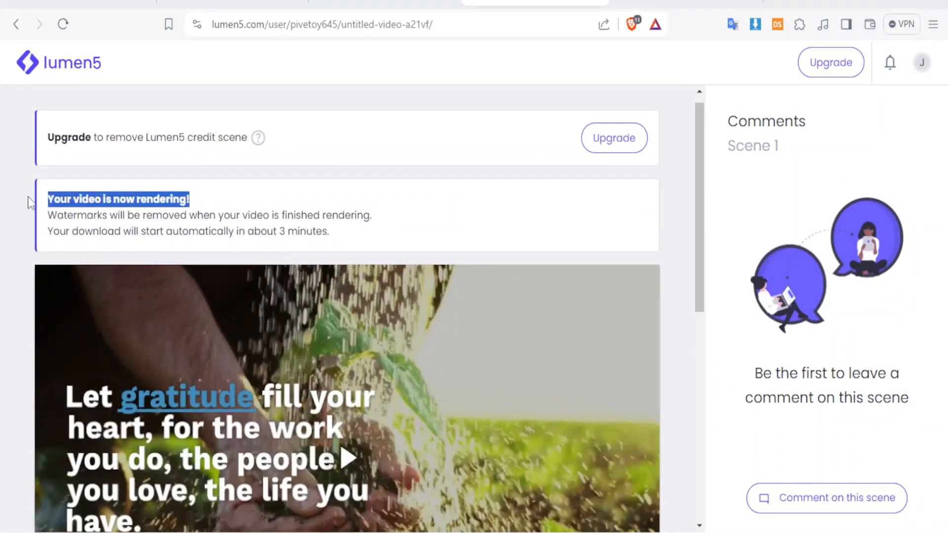